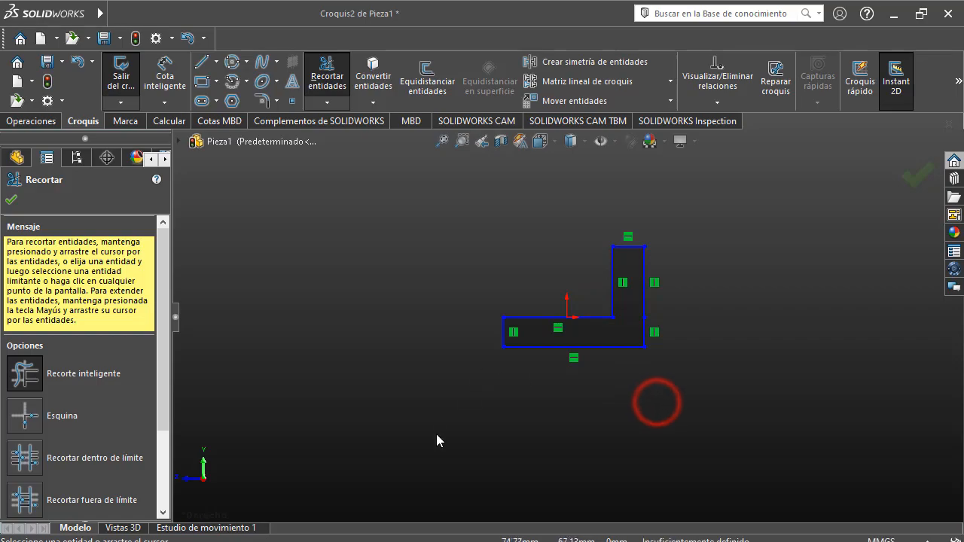
# Dimension the L-profile's bottom edge to 36 mm, following exercise 2 in the PDF drawing
pyautogui.press('Escape')
pyautogui.hotkey('alt', 'Tab')
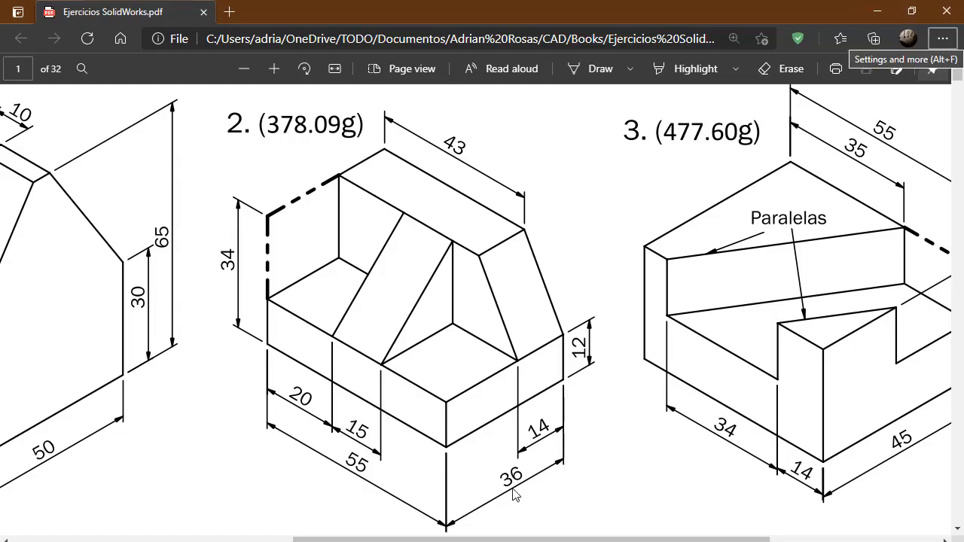
pyautogui.hotkey('alt', 'Tab')
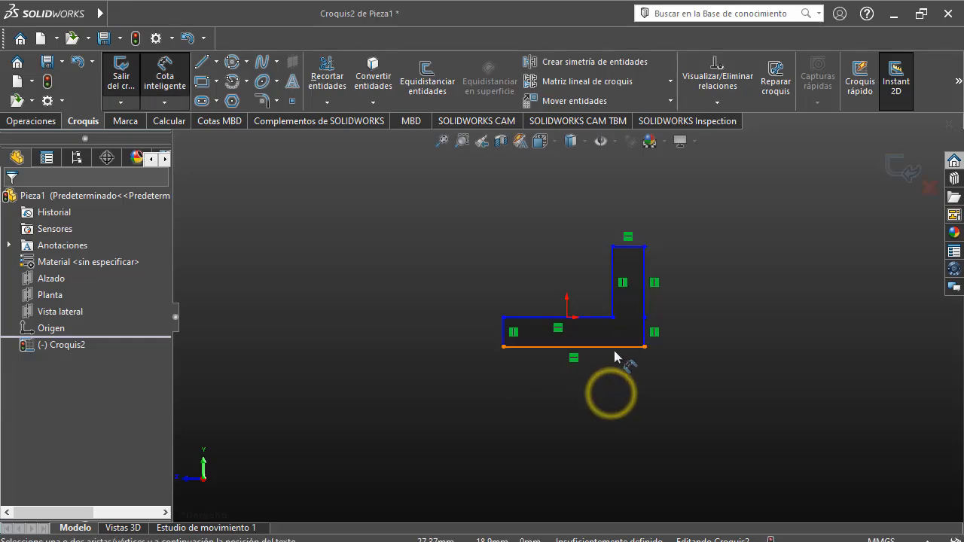
pyautogui.click(613, 350)
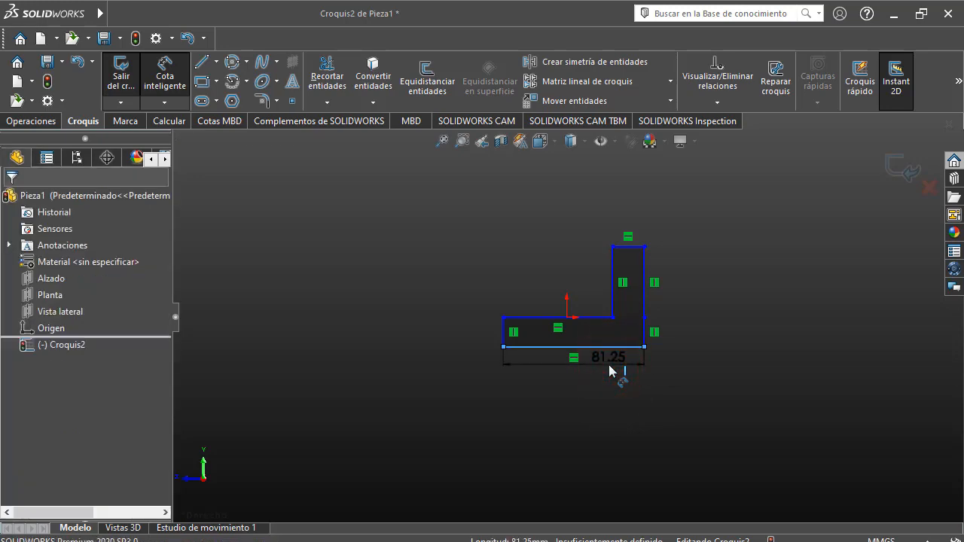
pyautogui.click(610, 370)
pyautogui.write('36')
pyautogui.press('Return')
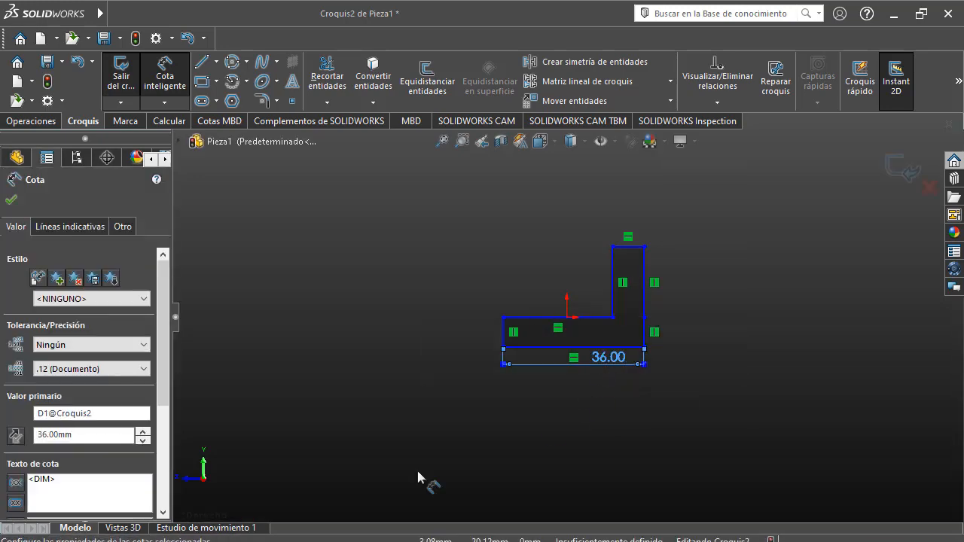
# Dimension the height of the L-profile's horizontal leg to 12 mm
pyautogui.hotkey('alt', 'Tab')
pyautogui.hotkey('alt', 'Tab')
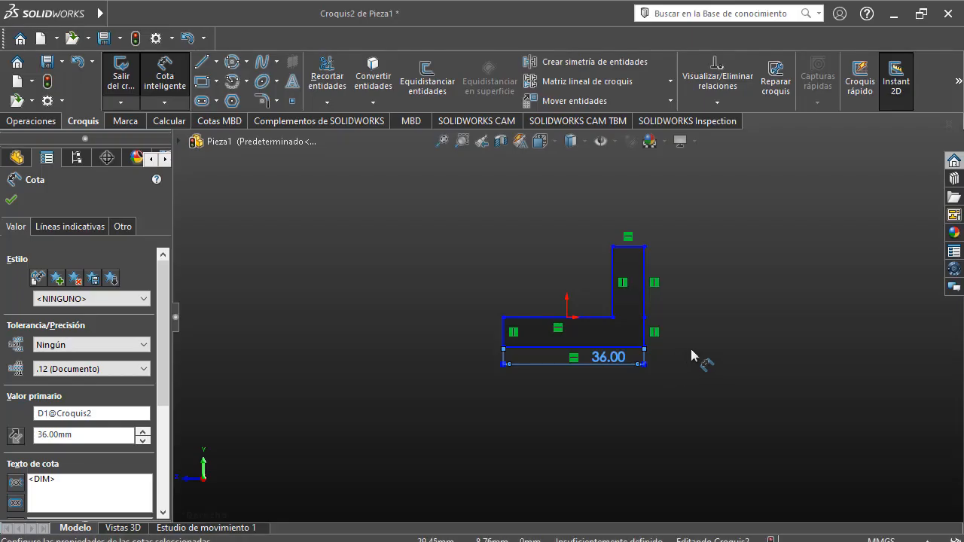
pyautogui.click(513, 320)
pyautogui.click(527, 348)
pyautogui.click(471, 342)
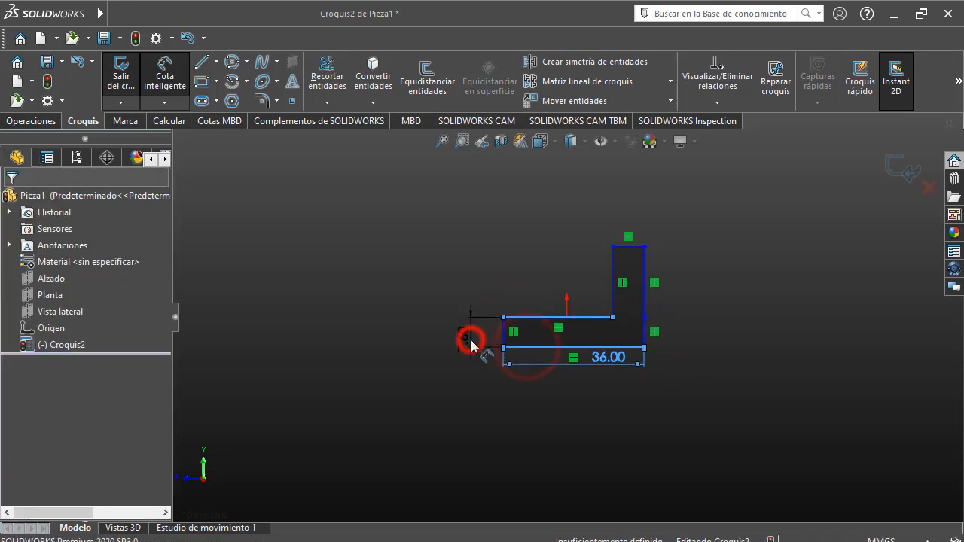
pyautogui.write('12')
pyautogui.press('Return')
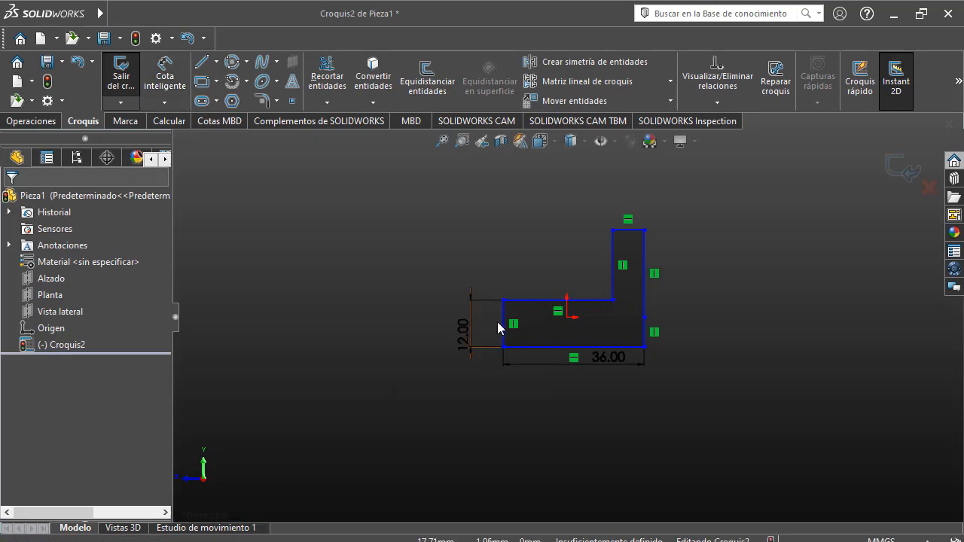
# Make the horizontal leg's two short vertical end lines equal in length and delete the parallel relation between them
pyautogui.click(503, 337)
pyautogui.keyDown('ctrl'); pyautogui.click(642, 326); pyautogui.keyUp('ctrl')
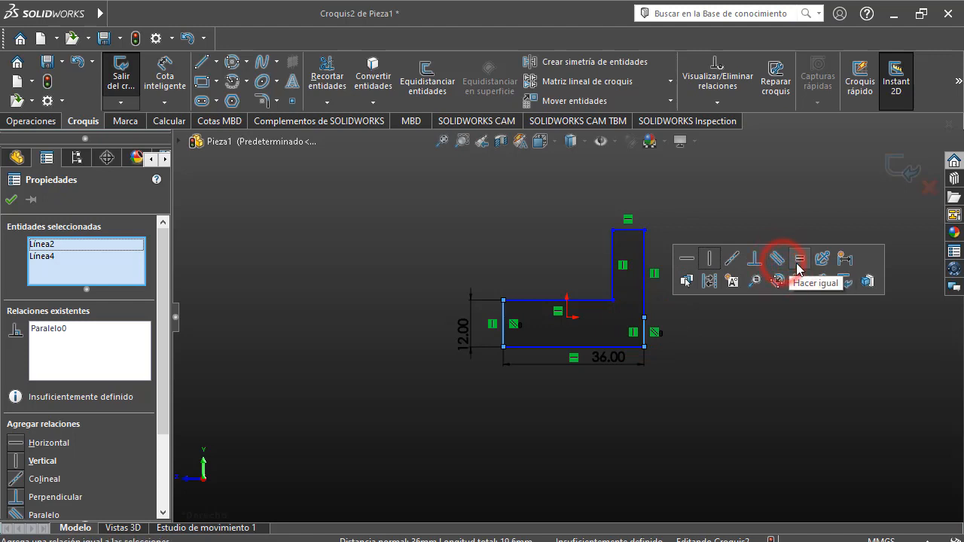
pyautogui.click(797, 263)
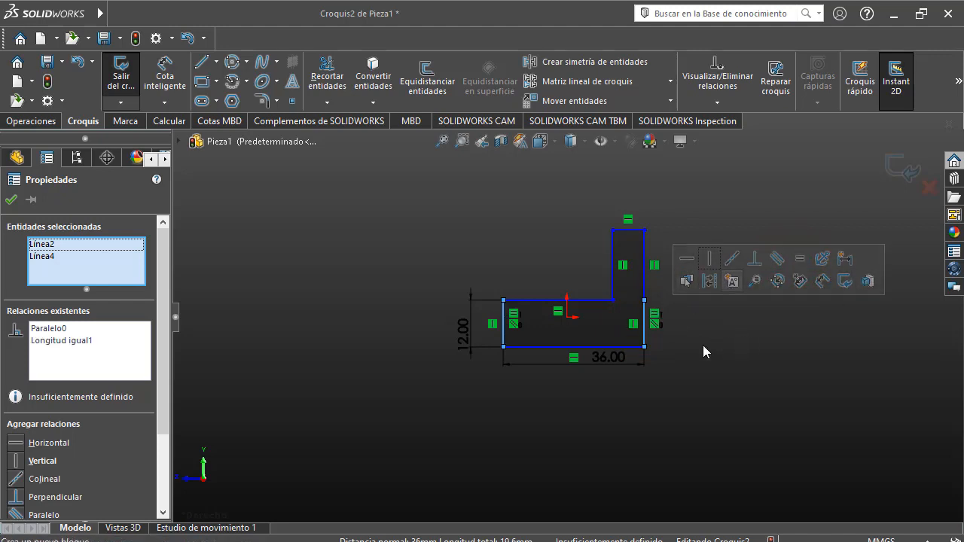
pyautogui.click(41, 329)
pyautogui.press('Delete')
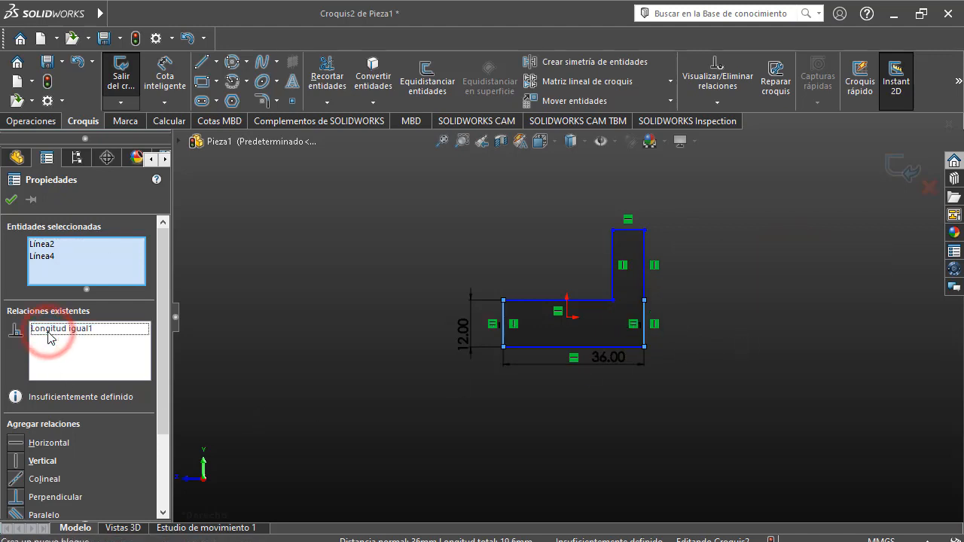
pyautogui.click(370, 388)
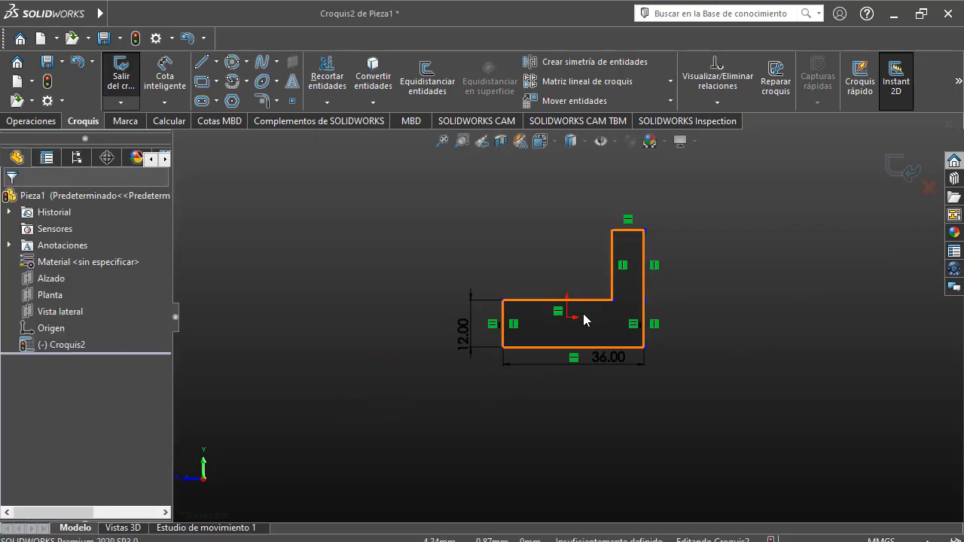
# Check the upright's width in the PDF drawing and dimension the L-profile's top edge to 14 mm
pyautogui.hotkey('alt', 'Tab')
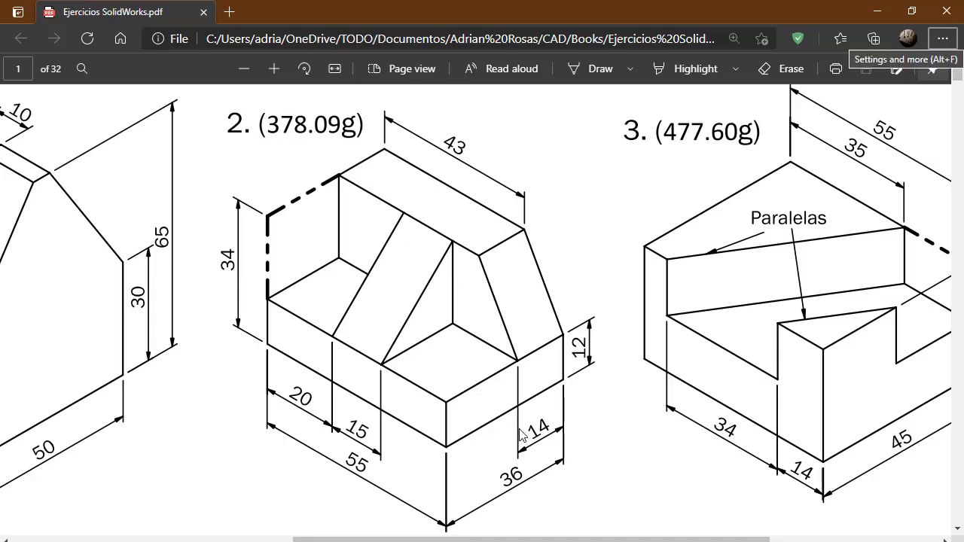
pyautogui.hotkey('alt', 'Tab')
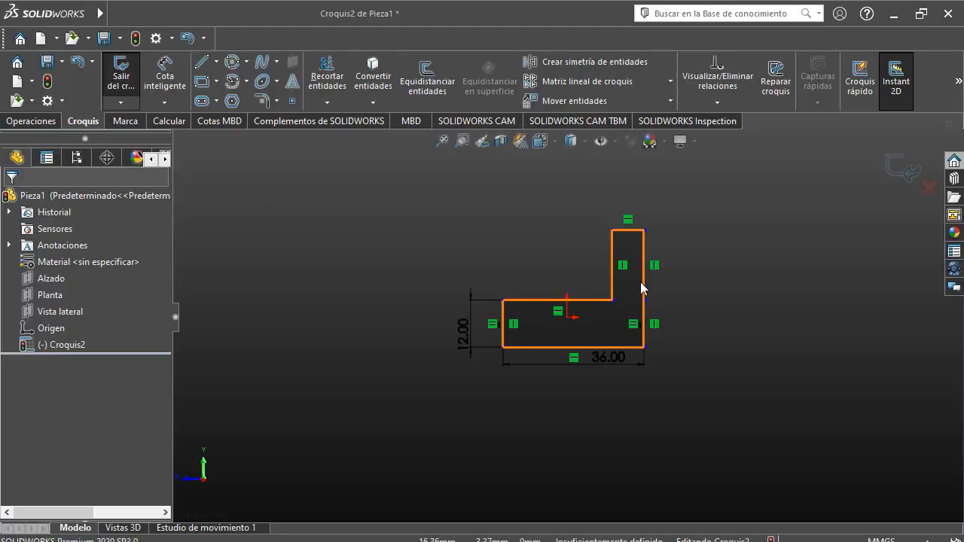
pyautogui.click(706, 279)
pyautogui.click(625, 229)
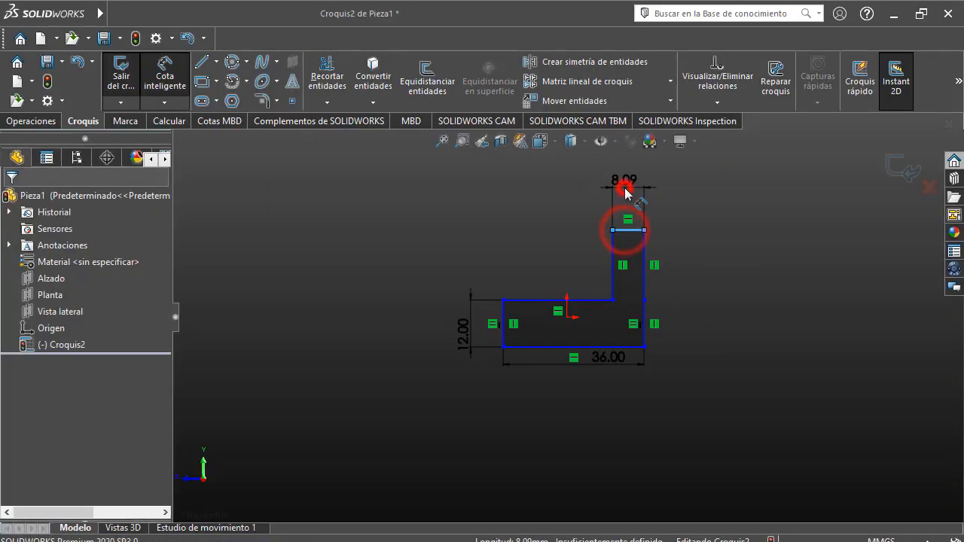
pyautogui.click(624, 192)
pyautogui.write('14')
pyautogui.press('Return')
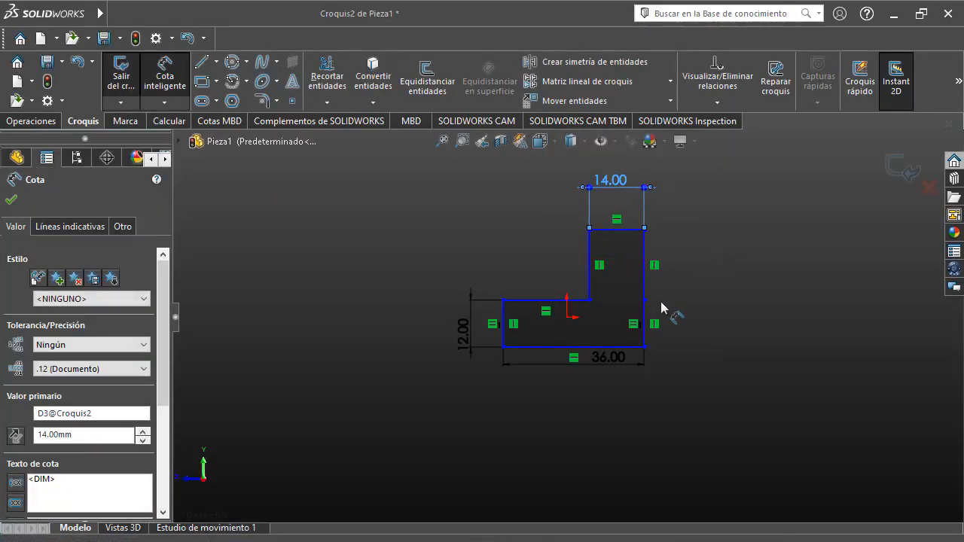
# Make the L-profile's inner corner point coincident with the origin
pyautogui.hotkey('alt', 'Tab')
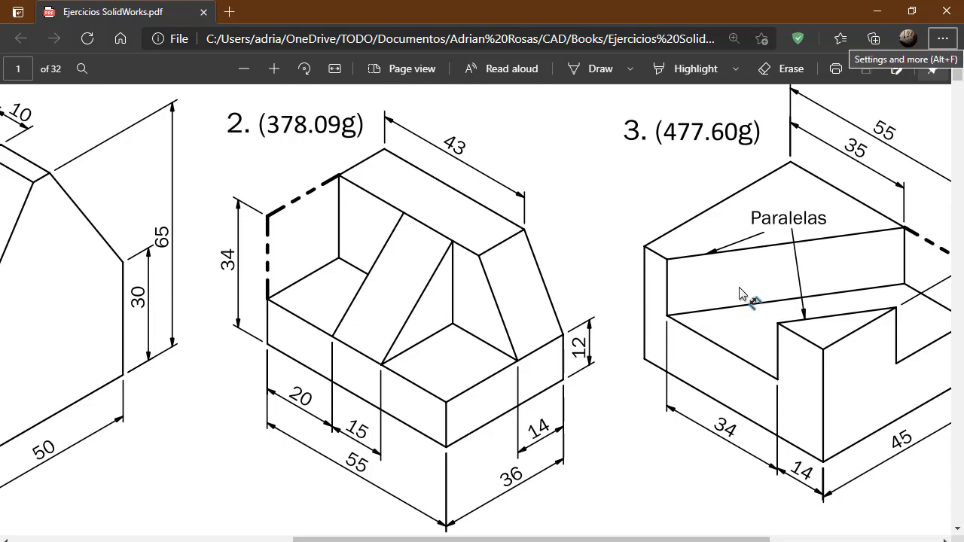
pyautogui.hotkey('alt', 'Tab')
pyautogui.click(590, 311)
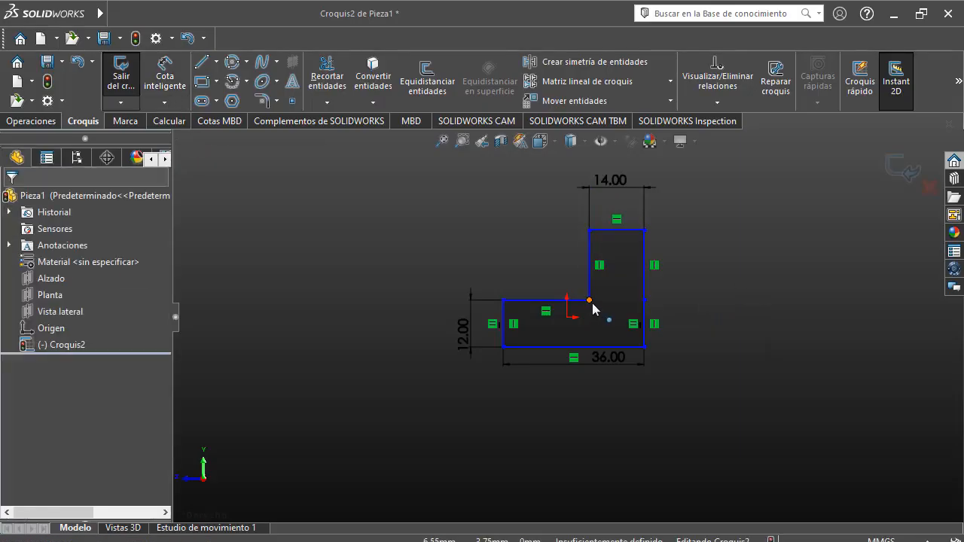
pyautogui.click(591, 301)
pyautogui.keyDown('ctrl'); pyautogui.click(568, 318); pyautogui.keyUp('ctrl')
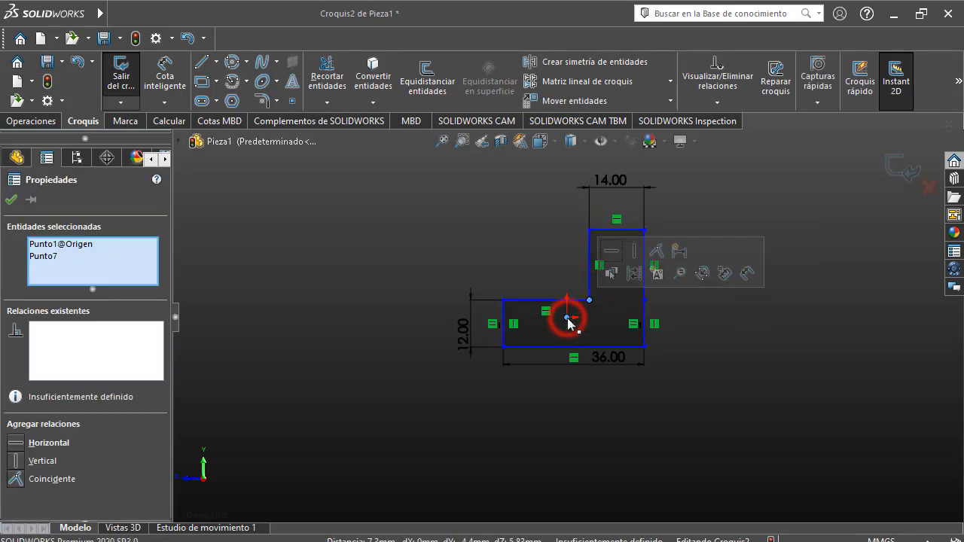
pyautogui.click(654, 251)
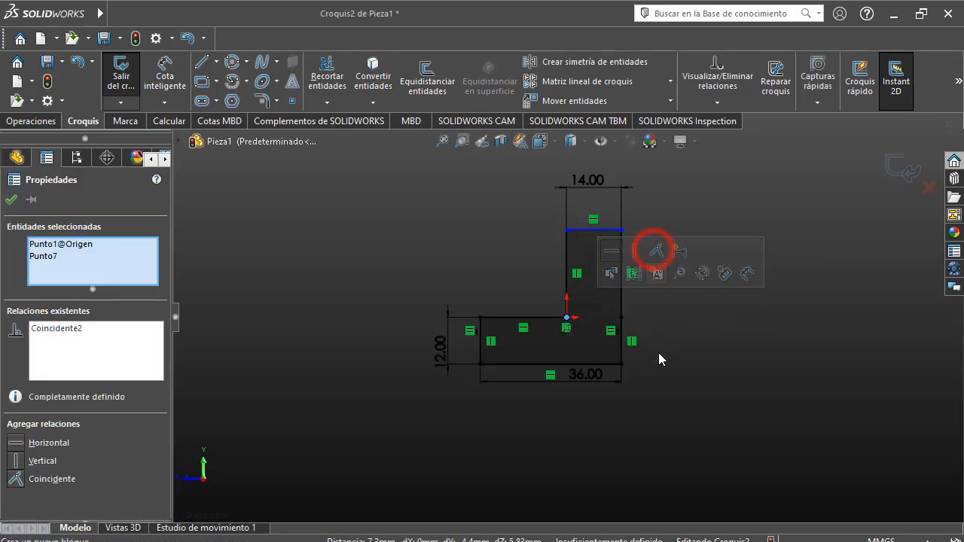
pyautogui.click(681, 388)
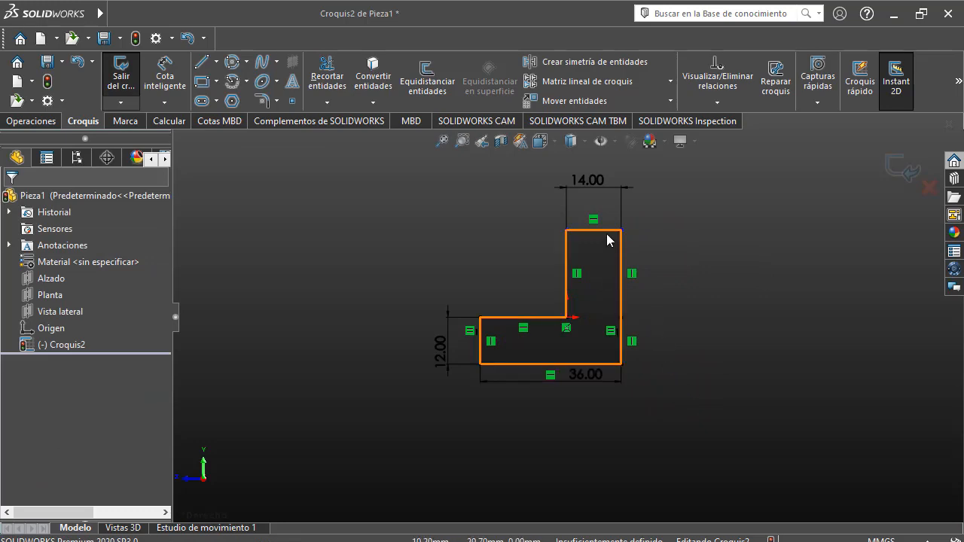
# Dimension the overall height between the profile's bottom and top edges to 34 mm
pyautogui.hotkey('alt', 'Tab')
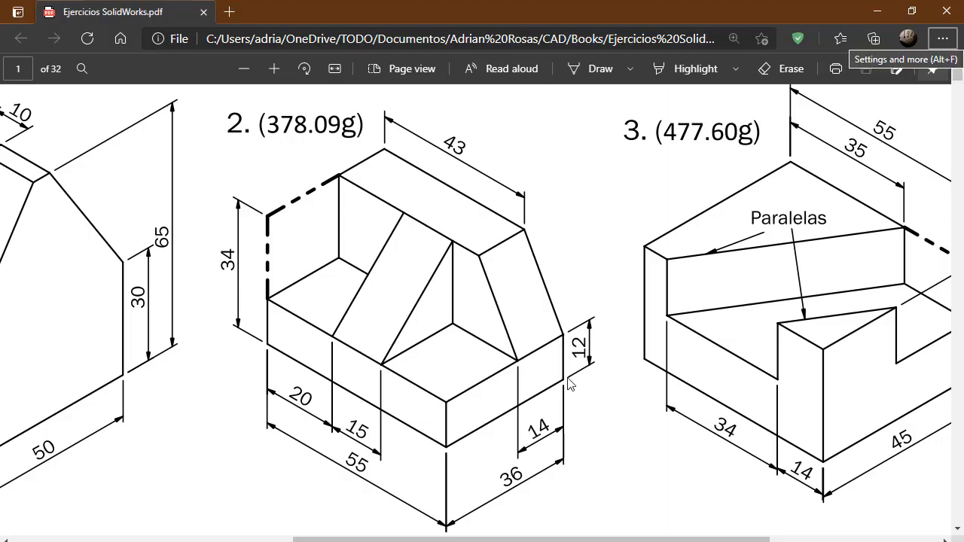
pyautogui.hotkey('alt', 'Tab')
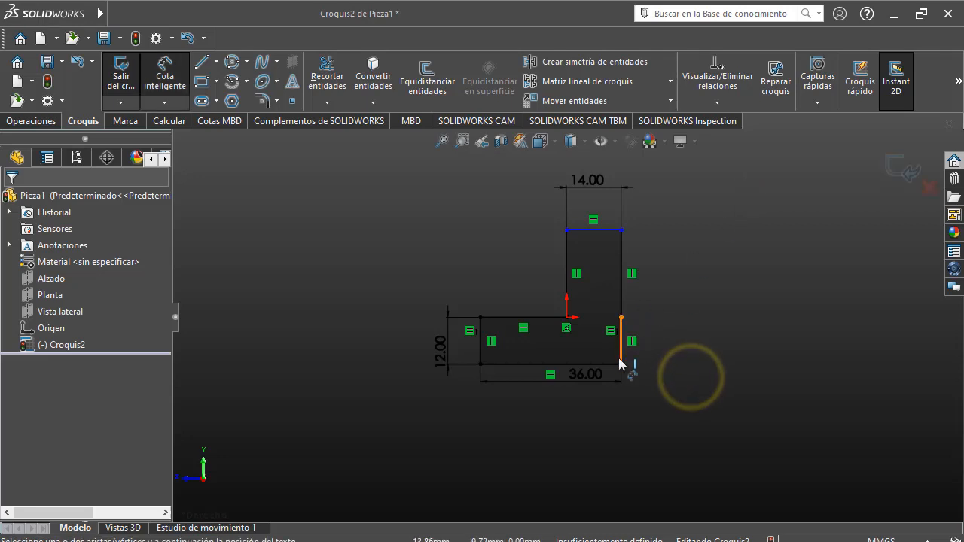
pyautogui.click(612, 364)
pyautogui.click(613, 229)
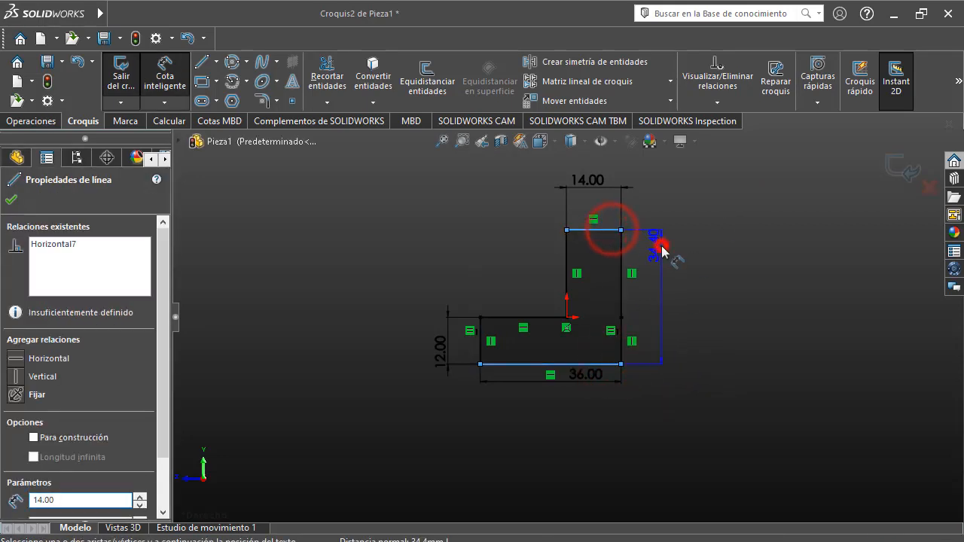
pyautogui.click(661, 250)
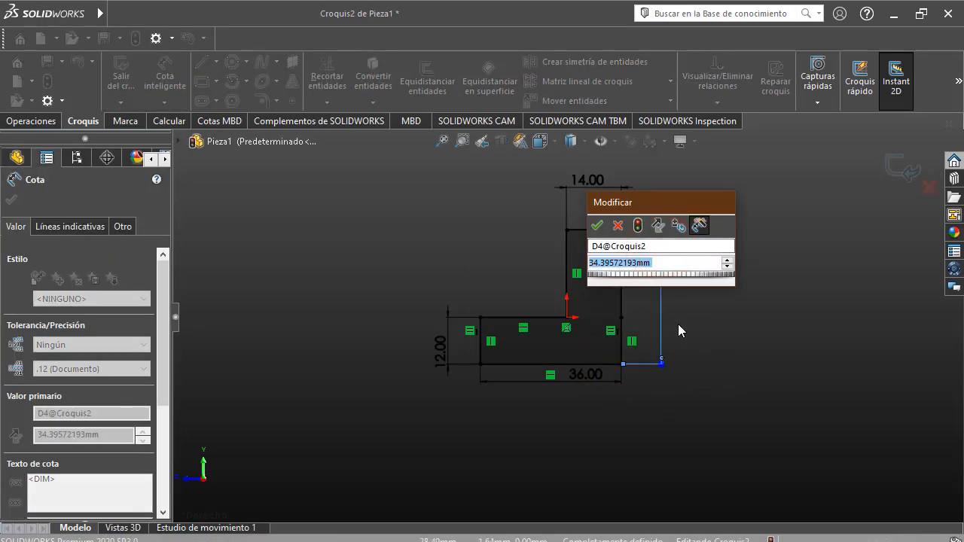
pyautogui.write('34')
pyautogui.press('Return')
pyautogui.click(747, 388)
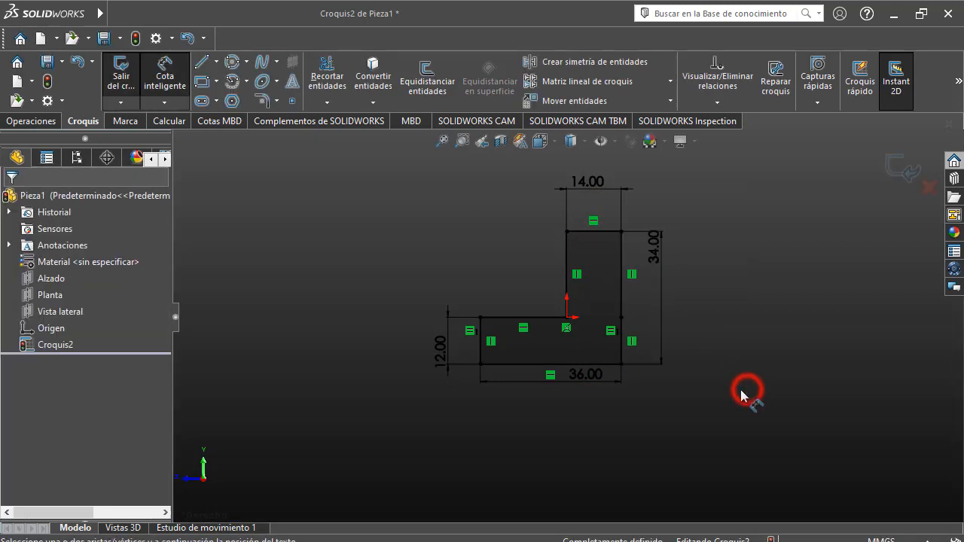
# Extrude the L-profile as a boss with the mid-plane end condition and a depth of 55 mm
pyautogui.click(42, 123)
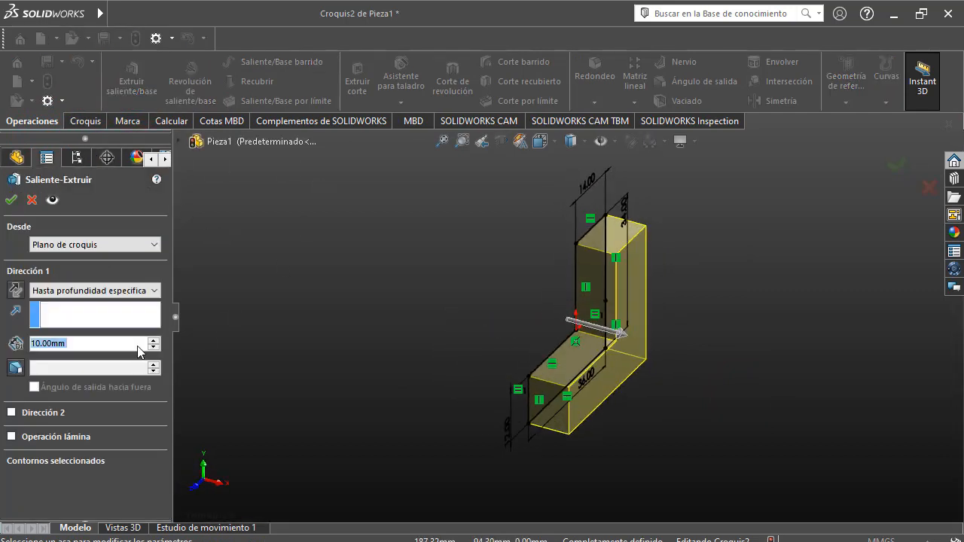
pyautogui.hotkey('alt', 'Tab')
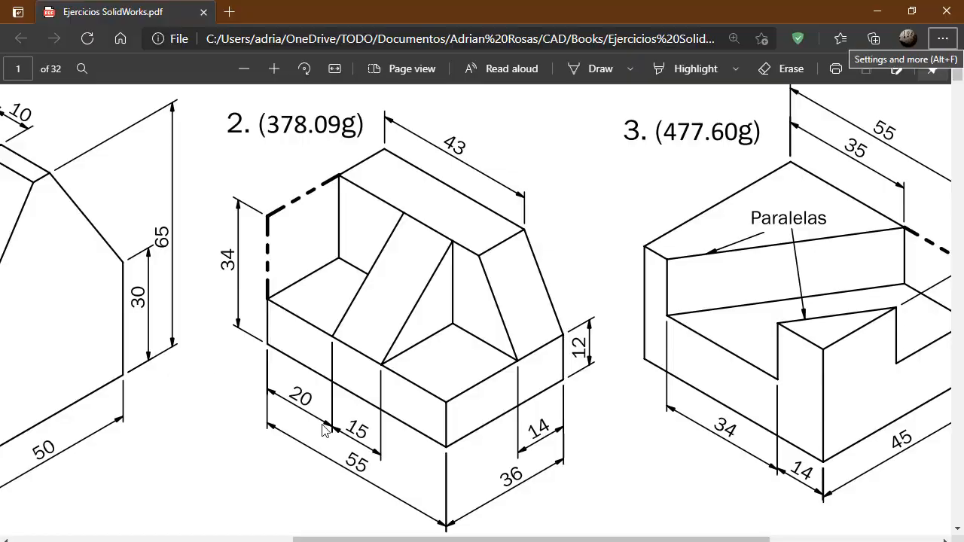
pyautogui.hotkey('alt', 'Tab')
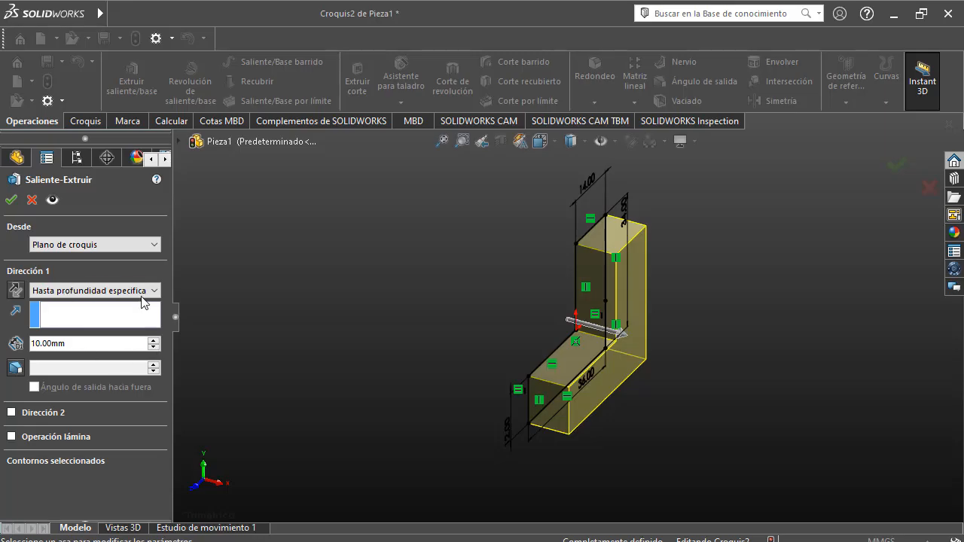
pyautogui.click(144, 291)
pyautogui.click(113, 357)
pyautogui.click(109, 347)
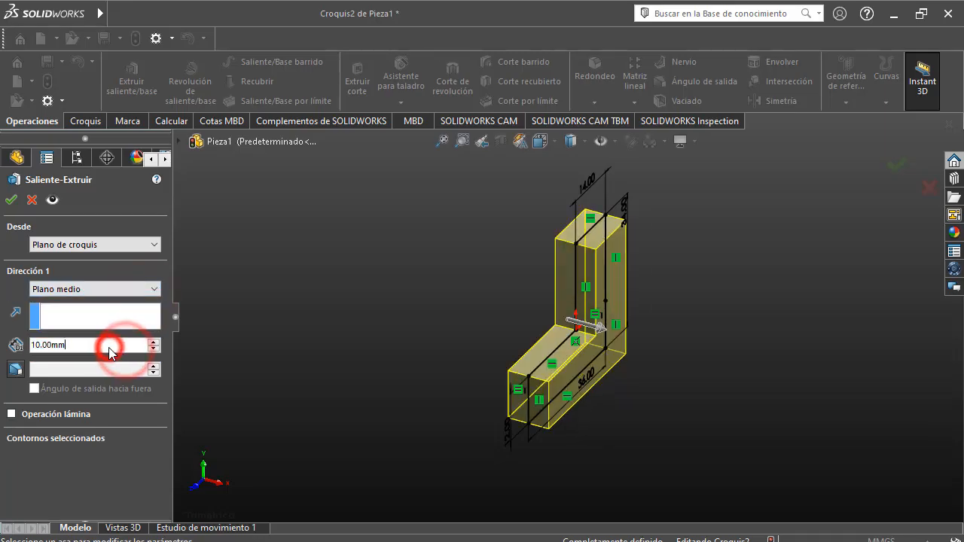
pyautogui.doubleClick(109, 347)
pyautogui.write('55')
pyautogui.press('Return')
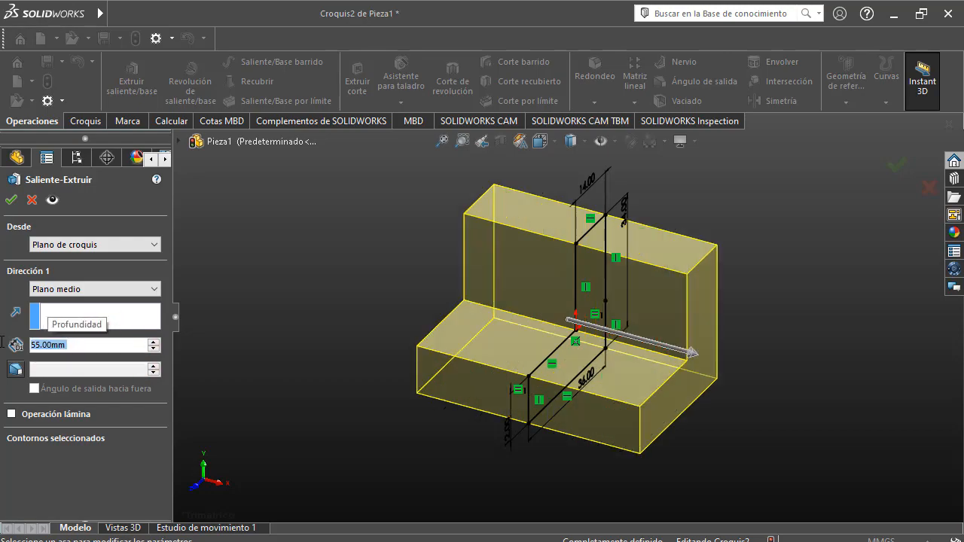
pyautogui.hotkey('alt', 'Tab')
pyautogui.hotkey('alt', 'Tab')
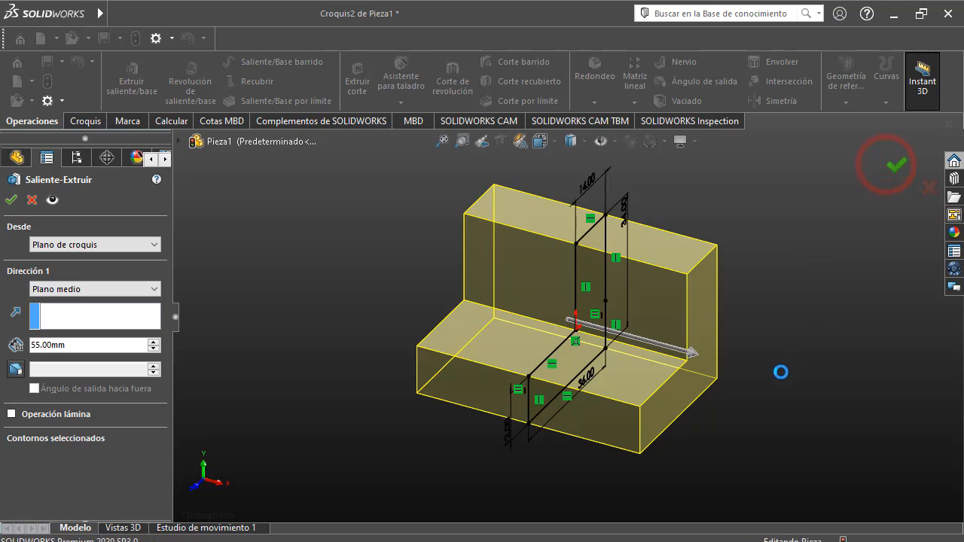
pyautogui.click(789, 401)
# Check exercise 2 in the PDF and sketch a closed right triangle on the upright's front face, covering its right end corner
pyautogui.hotkey('alt', 'Tab')
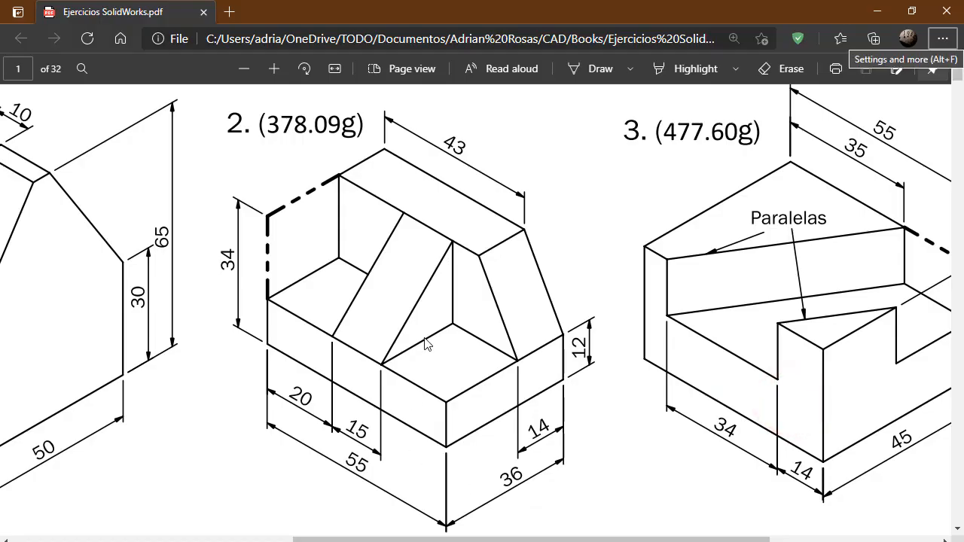
pyautogui.hotkey('alt', 'Tab')
pyautogui.hotkey('alt', 'Tab')
pyautogui.hotkey('alt', 'Tab')
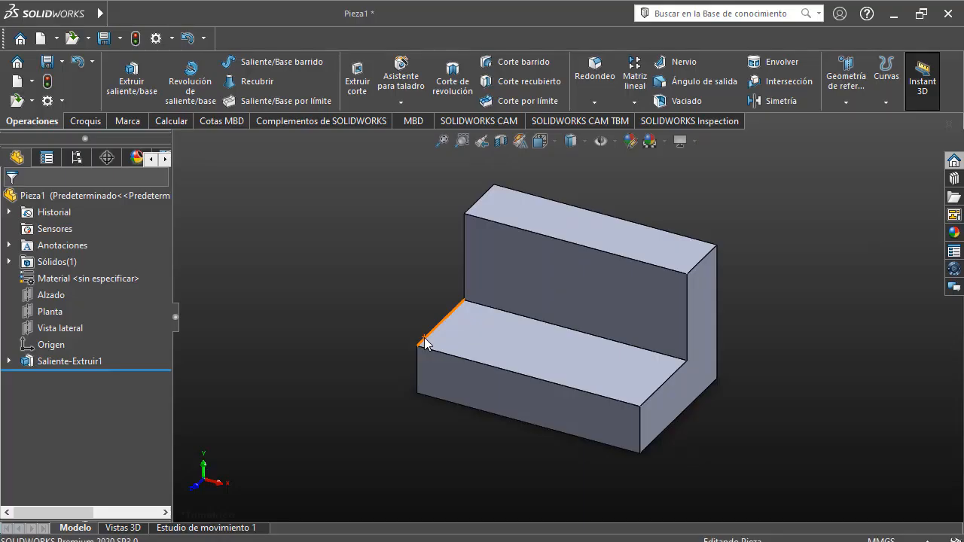
pyautogui.click(671, 306)
pyautogui.rightClick(654, 284)
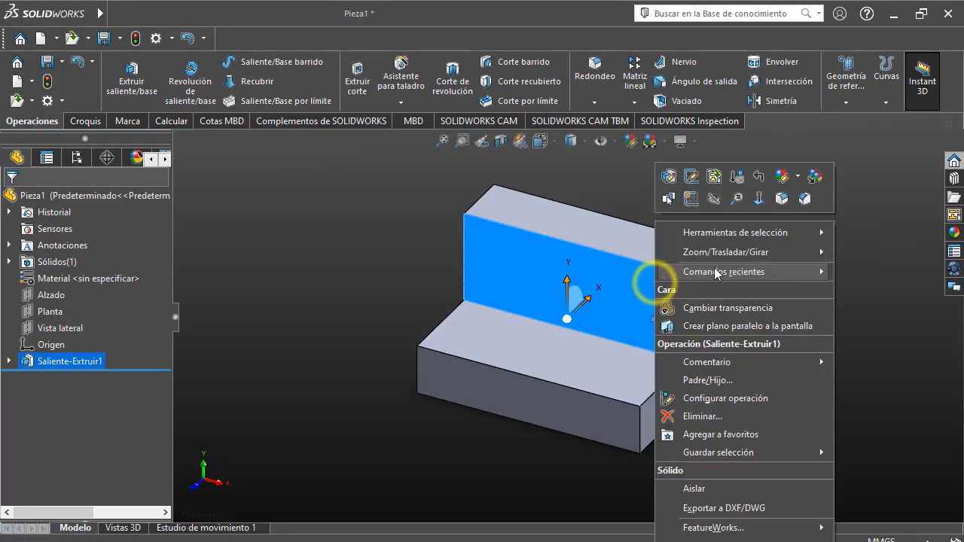
pyautogui.click(758, 201)
pyautogui.press('l')
pyautogui.click(649, 199)
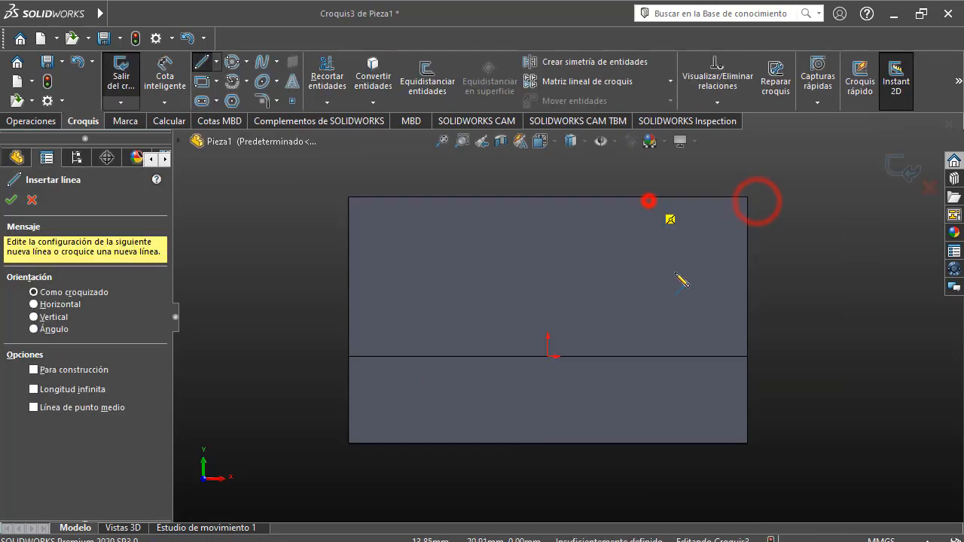
pyautogui.click(747, 356)
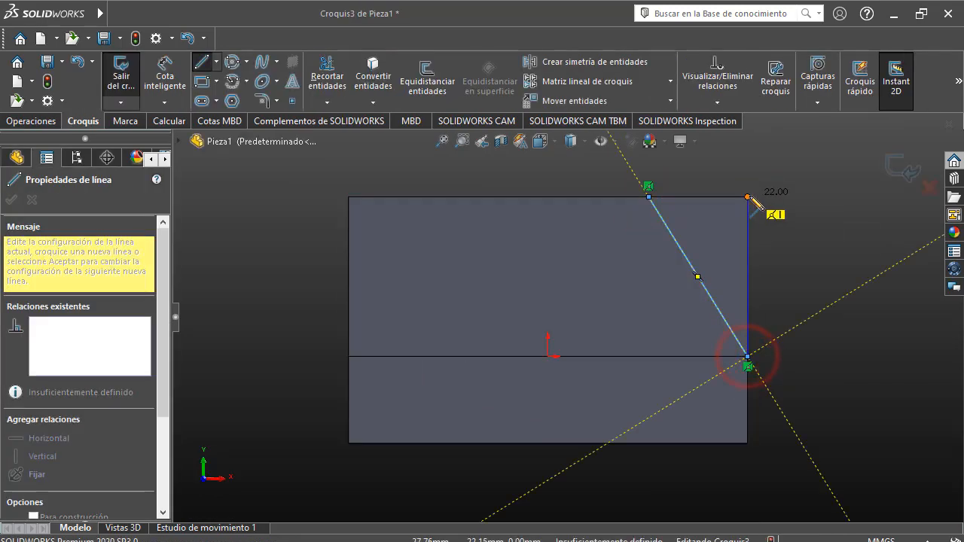
pyautogui.click(748, 198)
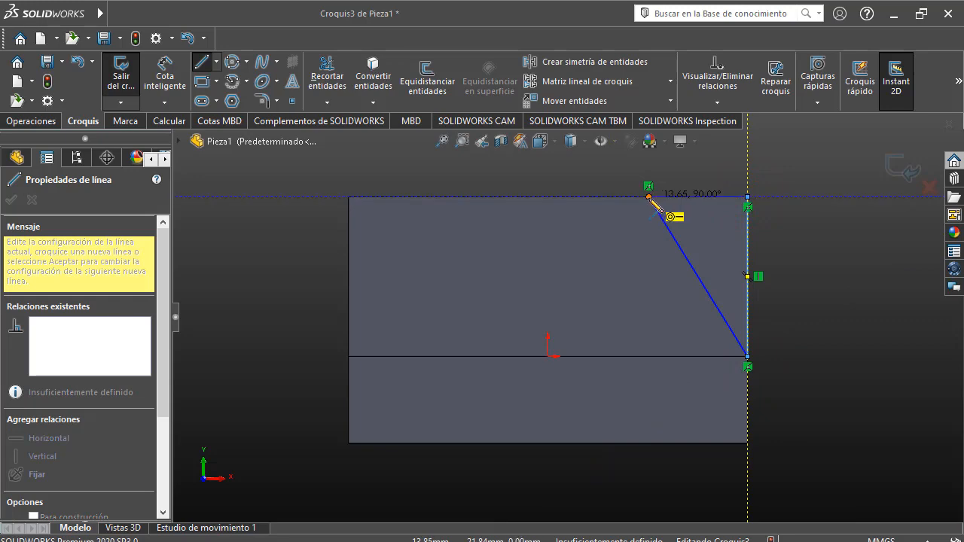
pyautogui.click(649, 198)
# Dimension the distance from the face's opposite upper corner to the triangle's vertex on the upper edge to 43 mm
pyautogui.press('d')
pyautogui.click(650, 197)
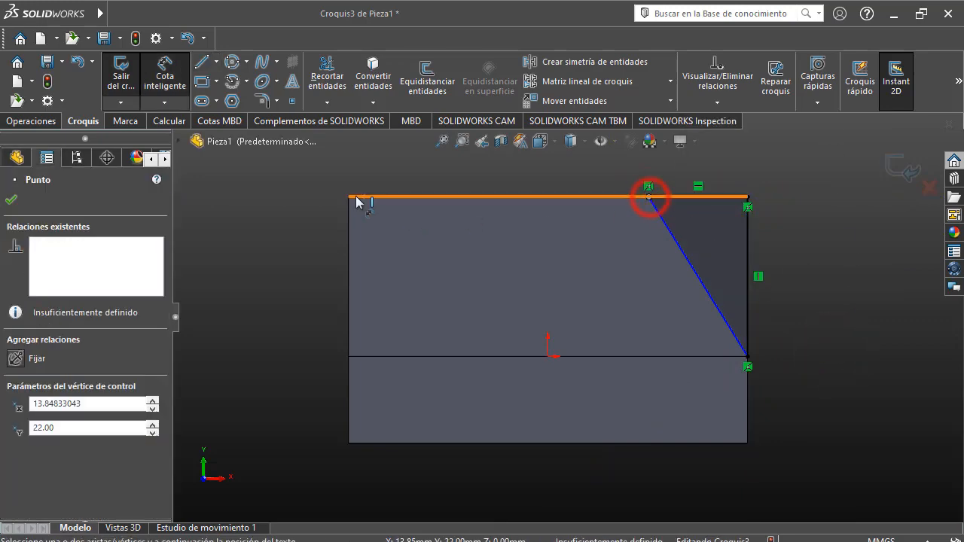
pyautogui.click(349, 197)
pyautogui.click(346, 167)
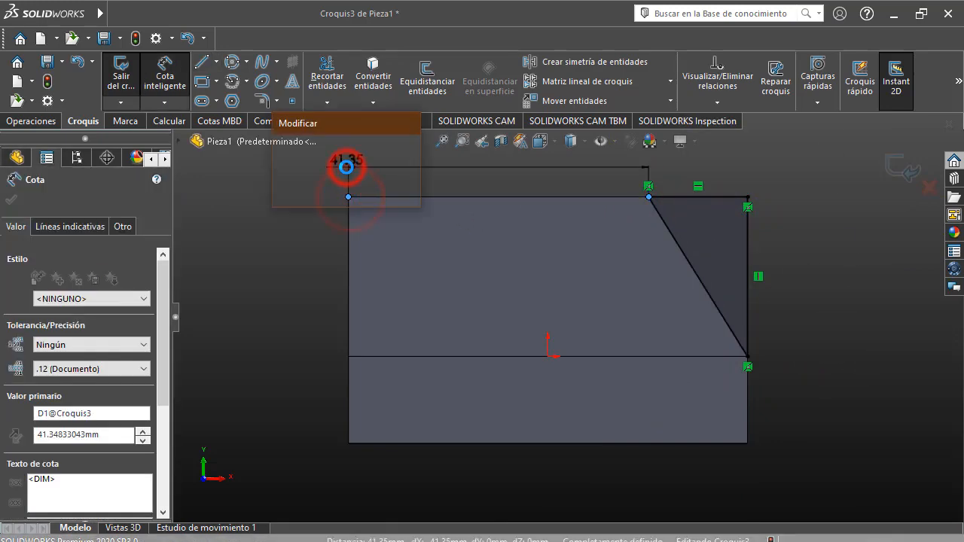
pyautogui.write('43')
pyautogui.press('Return')
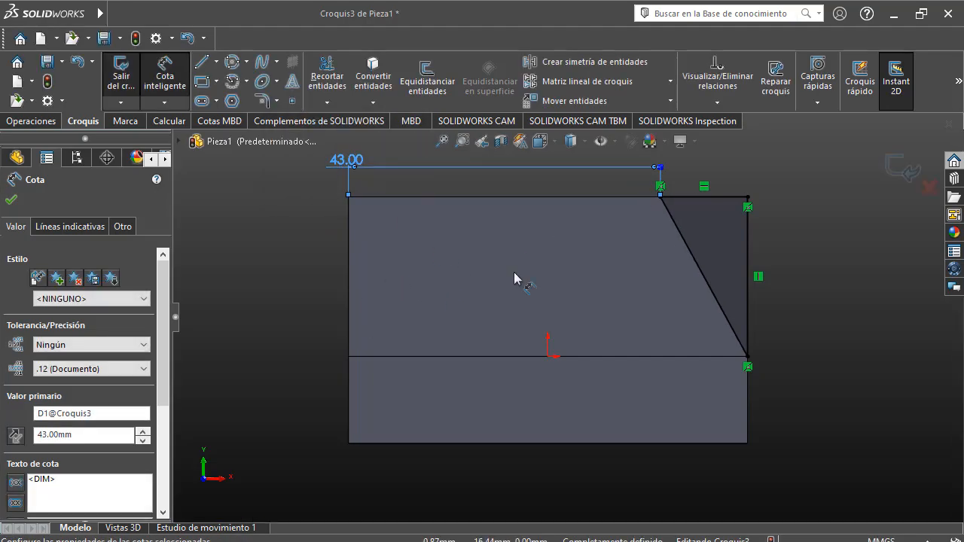
# Check the PDF drawing and cut-extrude the triangle through the upright with the up-to-next end condition (Hasta el siguiente)
pyautogui.hotkey('alt', 'Tab')
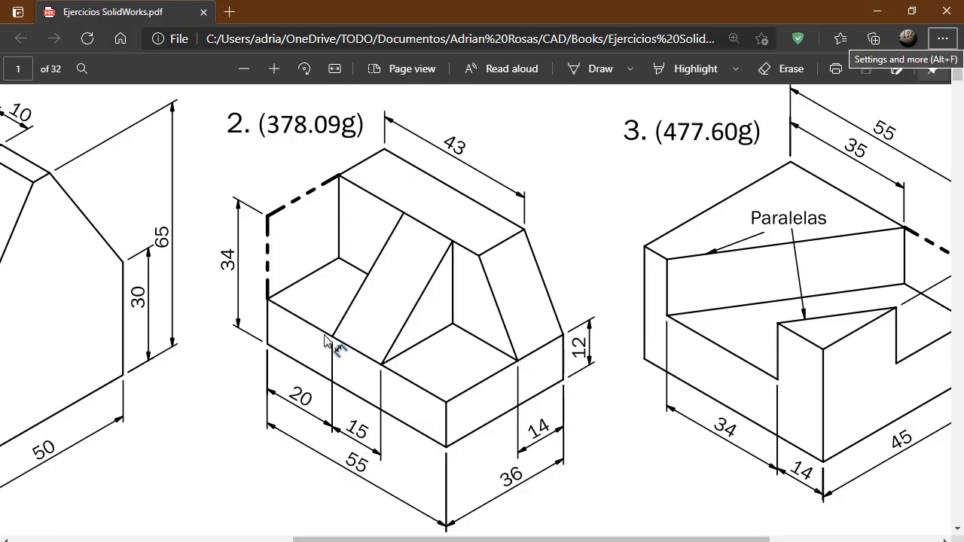
pyautogui.hotkey('alt', 'Tab')
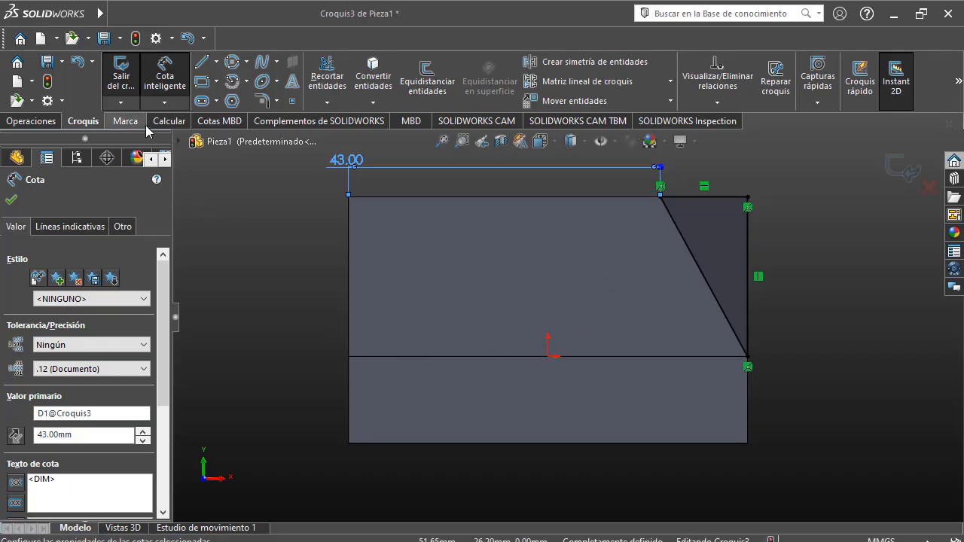
pyautogui.click(32, 121)
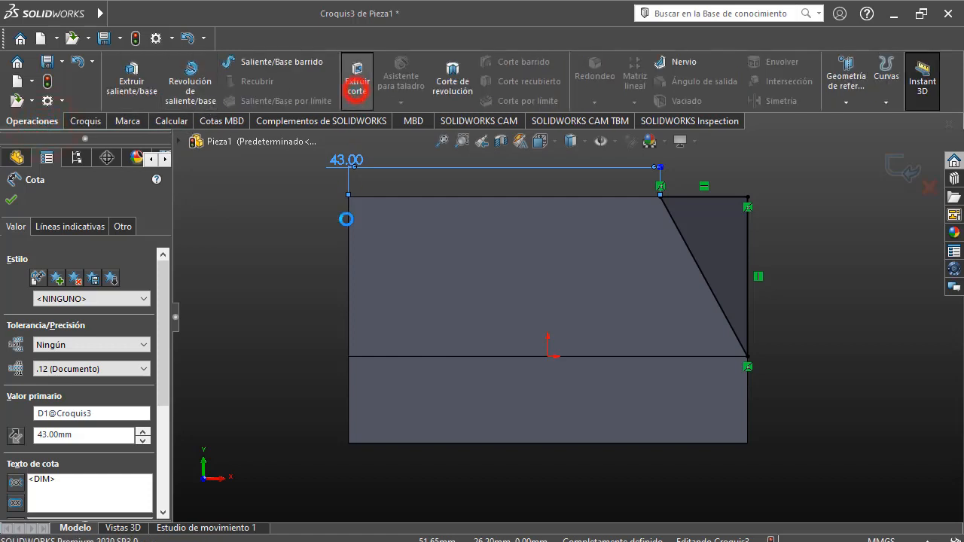
pyautogui.click(357, 88)
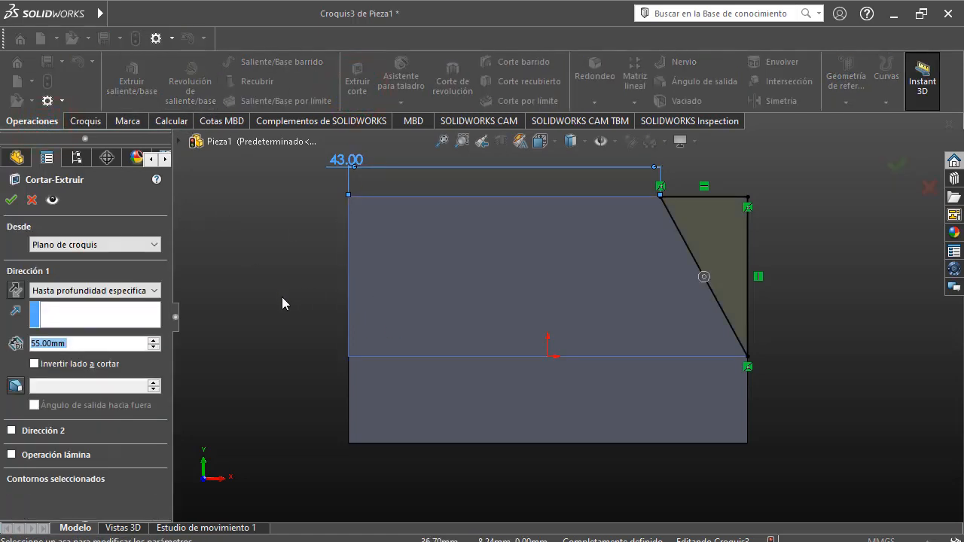
pyautogui.click(281, 300)
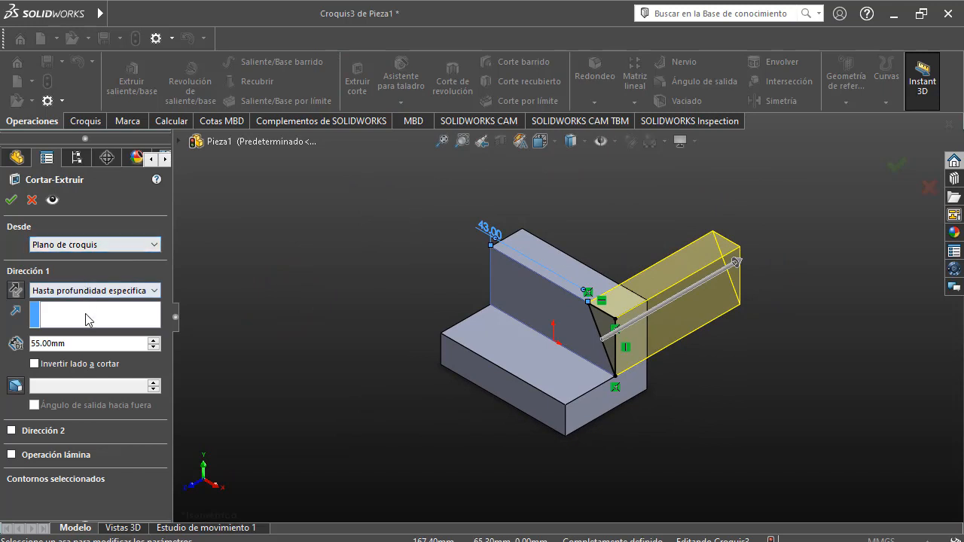
pyautogui.click(86, 290)
pyautogui.click(108, 322)
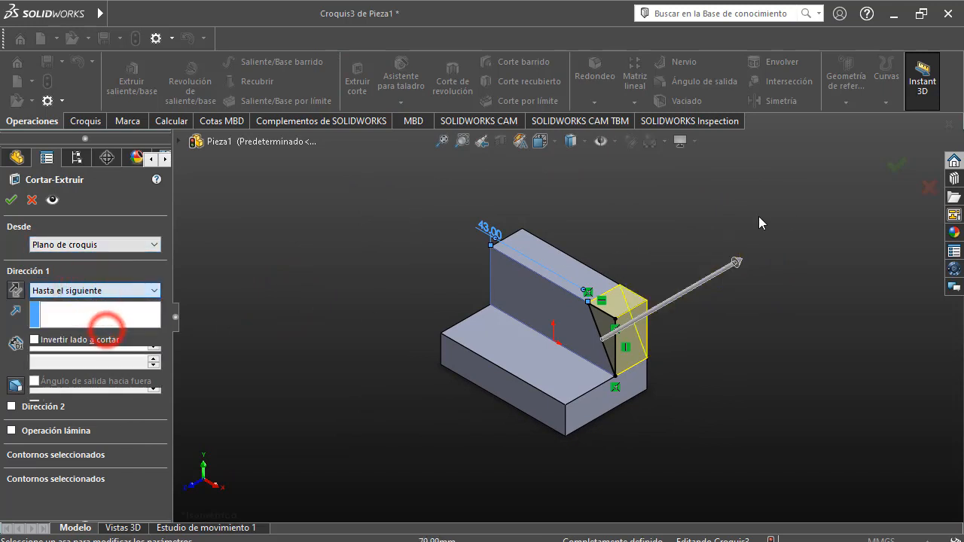
pyautogui.click(895, 165)
pyautogui.click(771, 338)
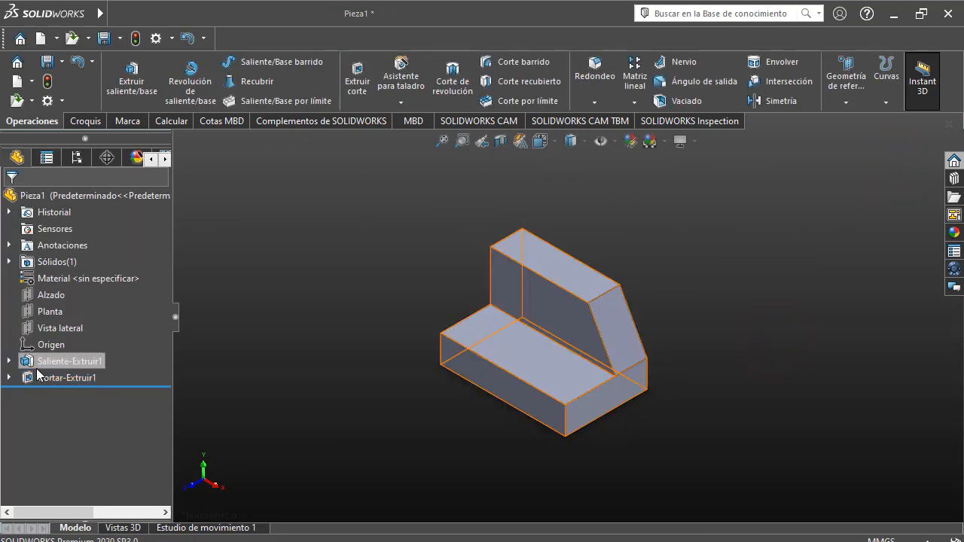
# Check the rib in the PDF drawing and open a sketch on the Vista lateral plane, viewed normal to it
pyautogui.click(44, 329)
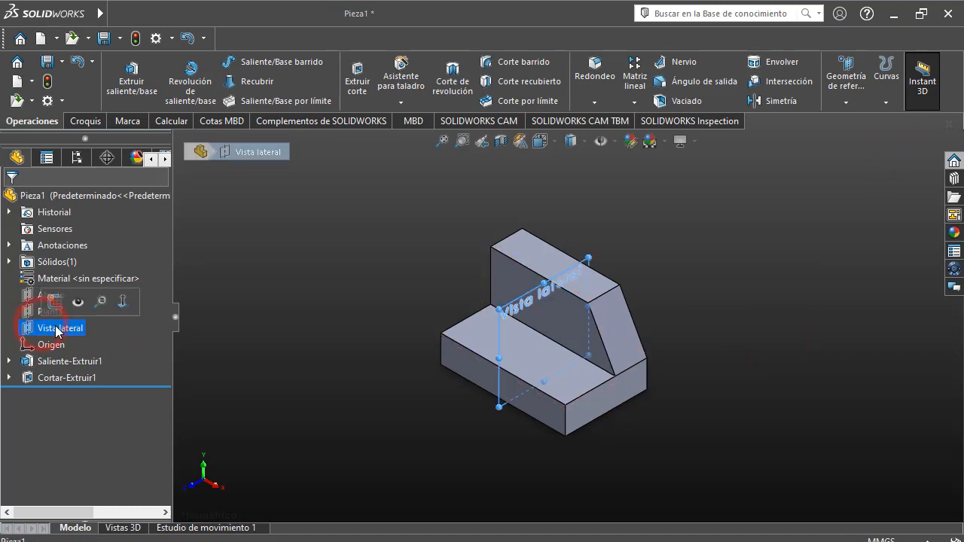
pyautogui.hotkey('alt', 'Tab')
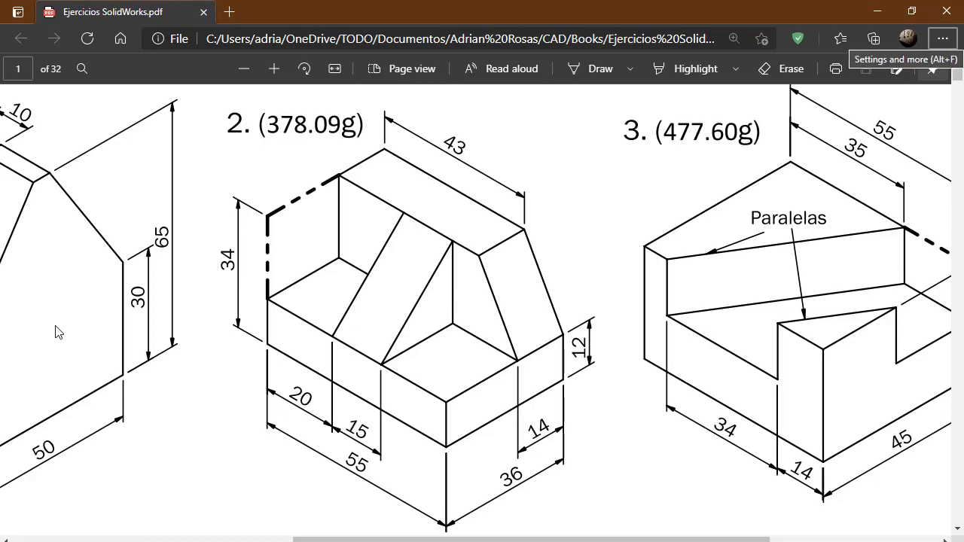
pyautogui.hotkey('alt', 'Tab')
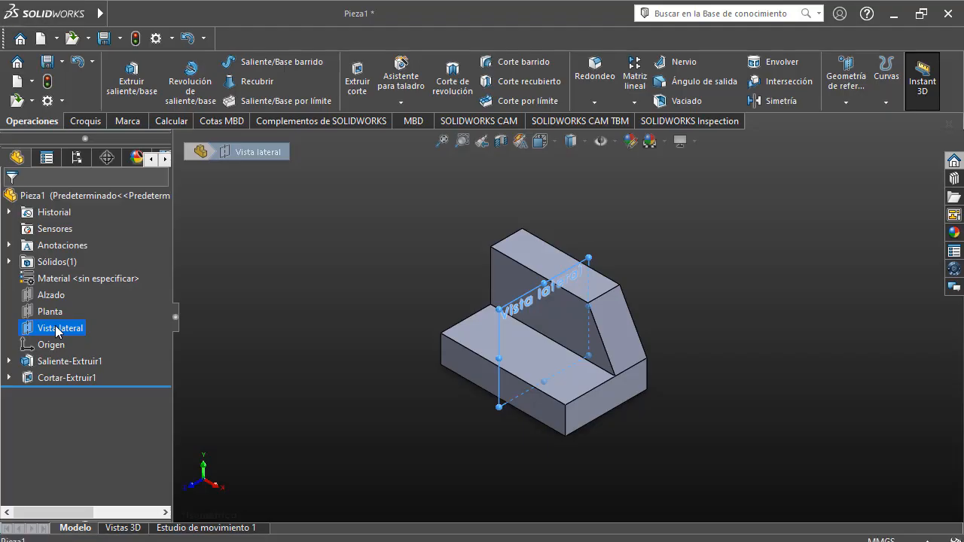
pyautogui.rightClick(62, 331)
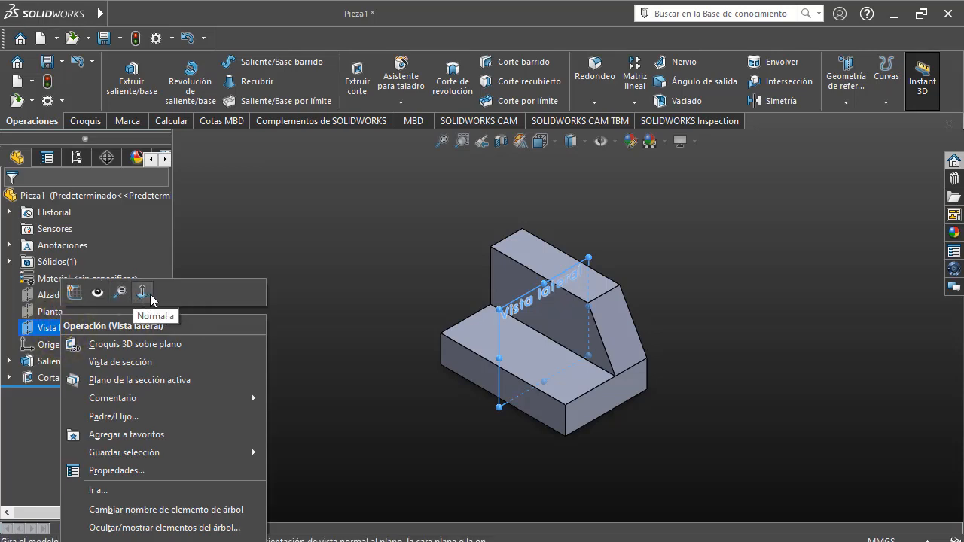
pyautogui.click(142, 293)
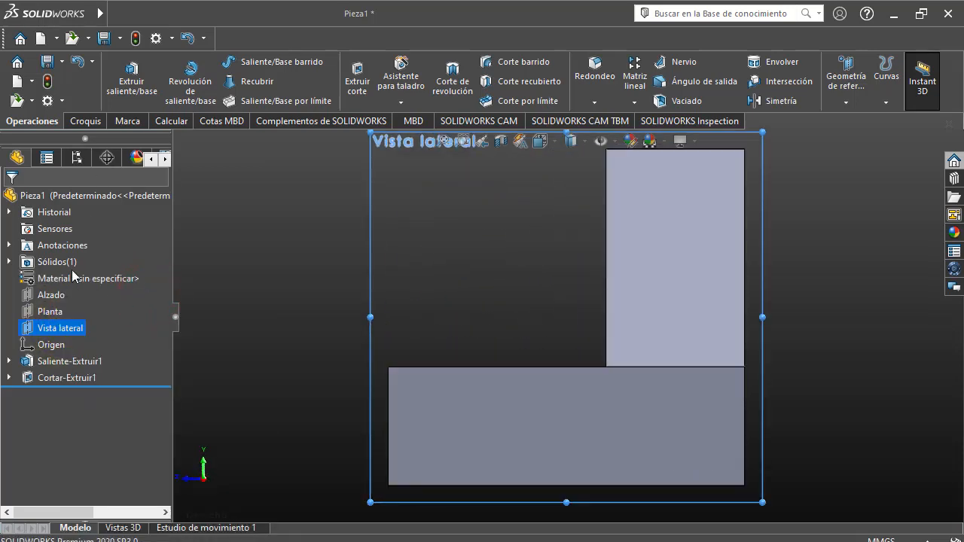
pyautogui.rightClick(70, 333)
pyautogui.click(90, 293)
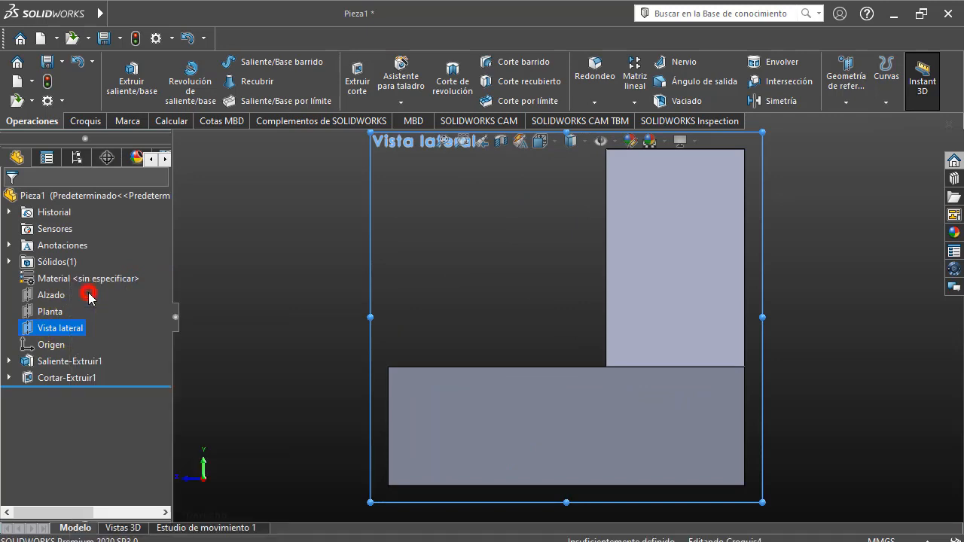
# Sketch a closed rib triangle joining the upright's top front corner, the base's top front corner and the origin
pyautogui.moveTo(320, 284); pyautogui.dragTo(241, 304, button='right')
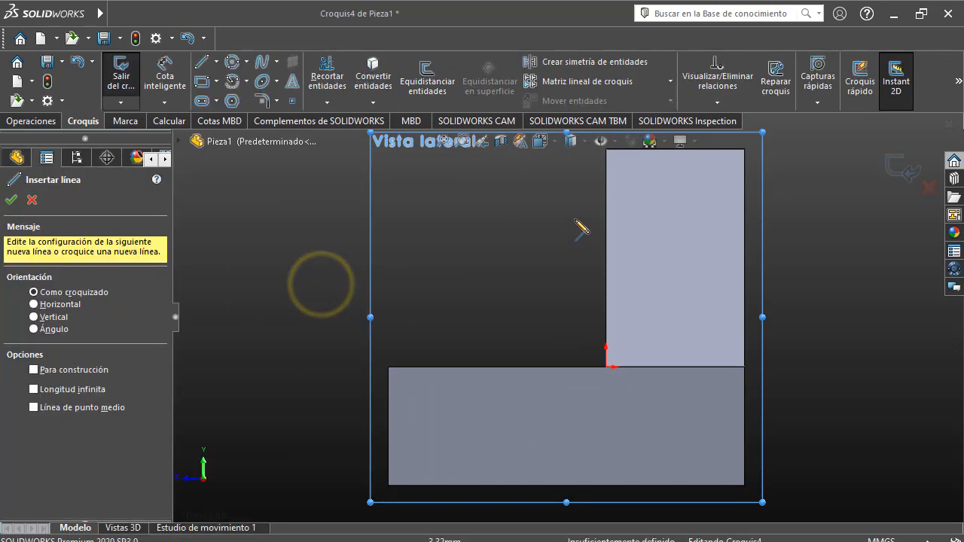
pyautogui.hotkey('alt', 'Tab')
pyautogui.hotkey('alt', 'Tab')
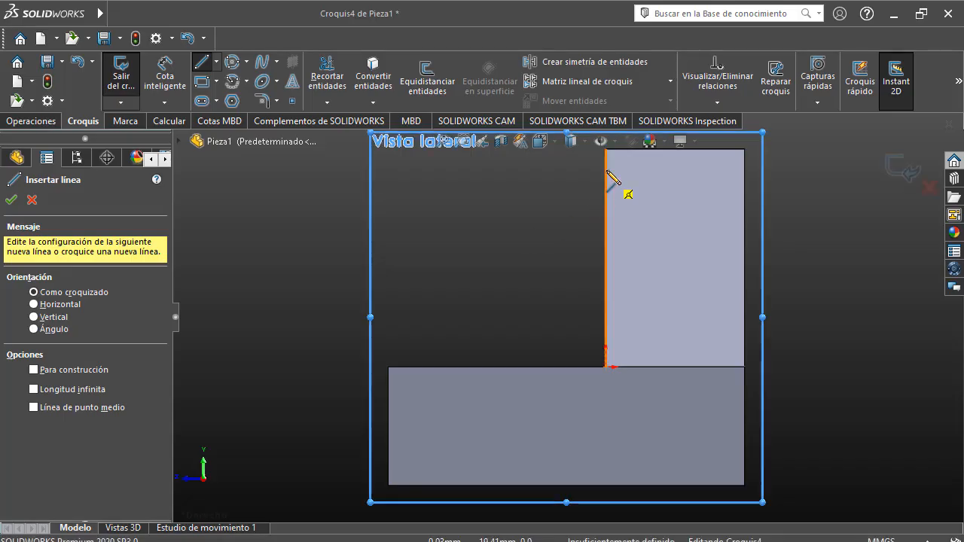
pyautogui.scroll(1, 603, 167)
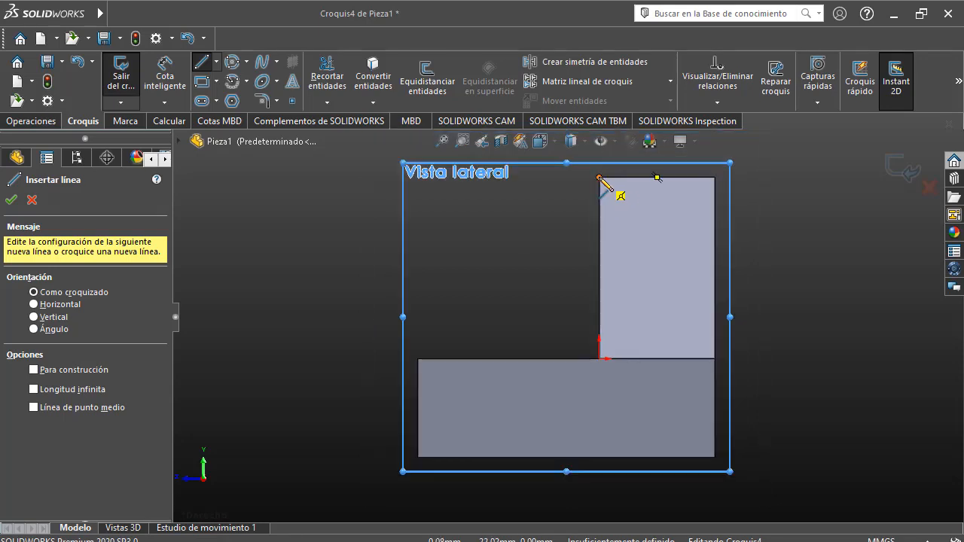
pyautogui.click(600, 178)
pyautogui.click(417, 360)
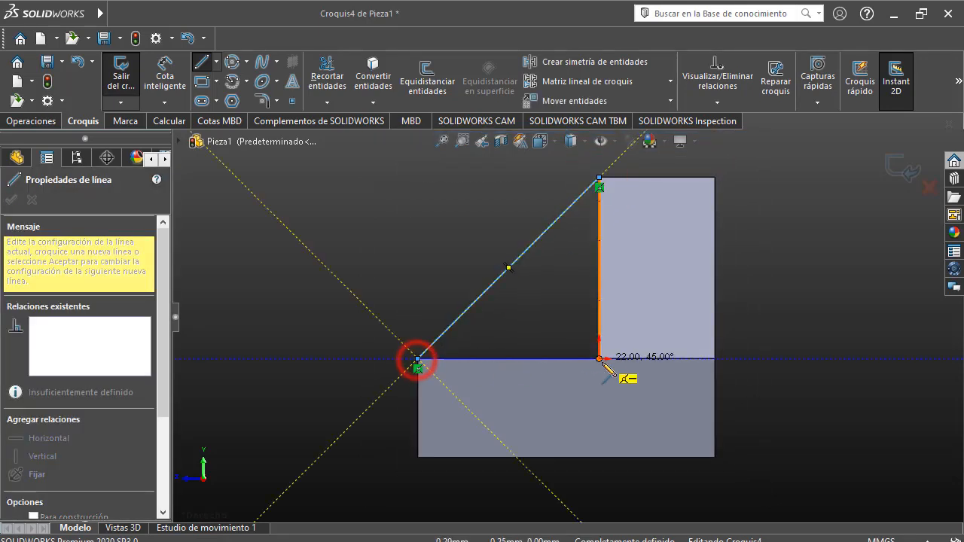
pyautogui.click(599, 360)
pyautogui.click(599, 179)
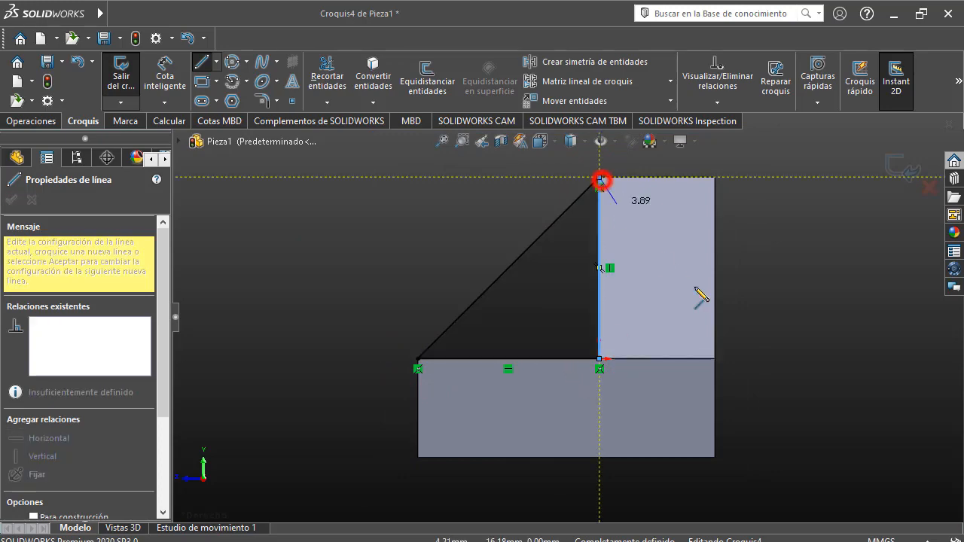
pyautogui.press('Escape')
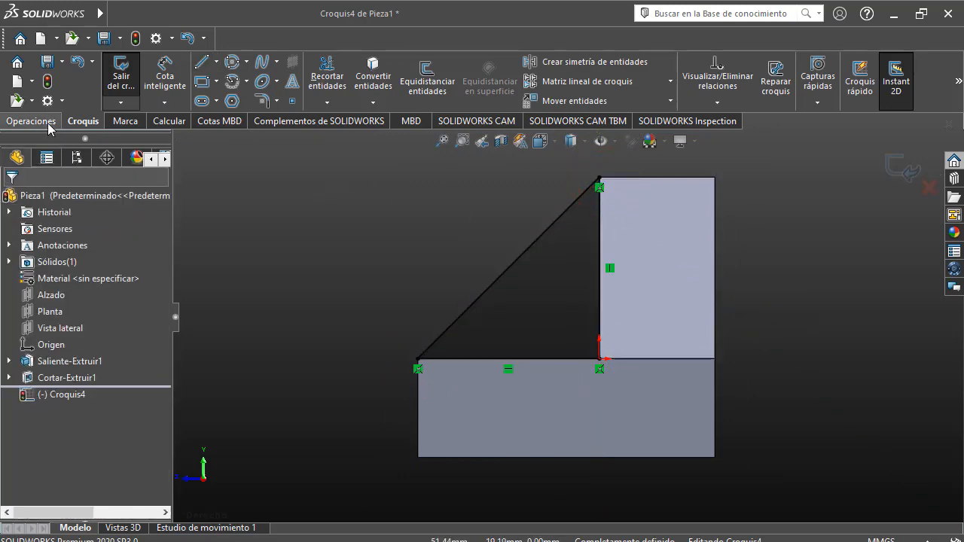
# Extrude the rib triangle as a merged boss with the mid-plane end condition and the drawing's 15 mm depth
pyautogui.click(51, 121)
pyautogui.click(124, 74)
pyautogui.click(265, 256)
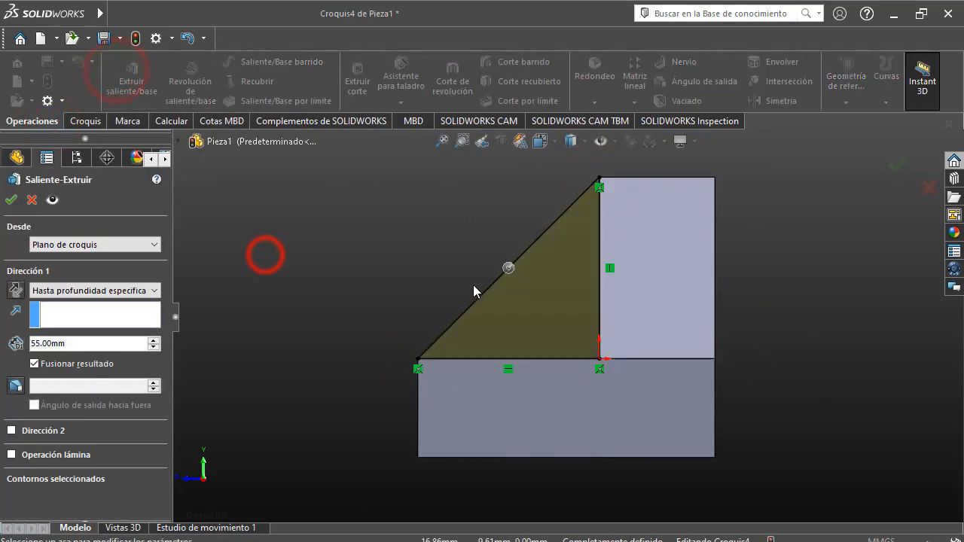
pyautogui.click(128, 290)
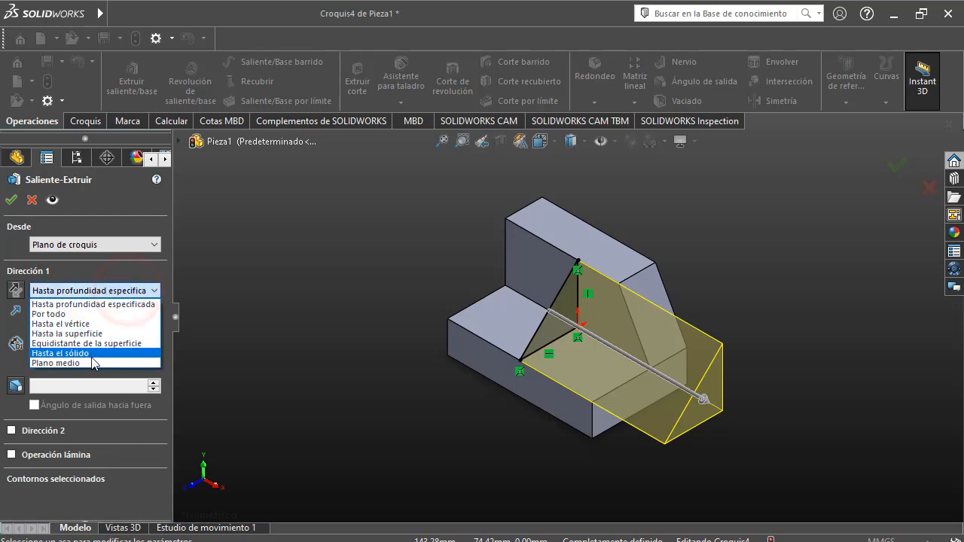
pyautogui.click(90, 363)
pyautogui.hotkey('alt', 'Tab')
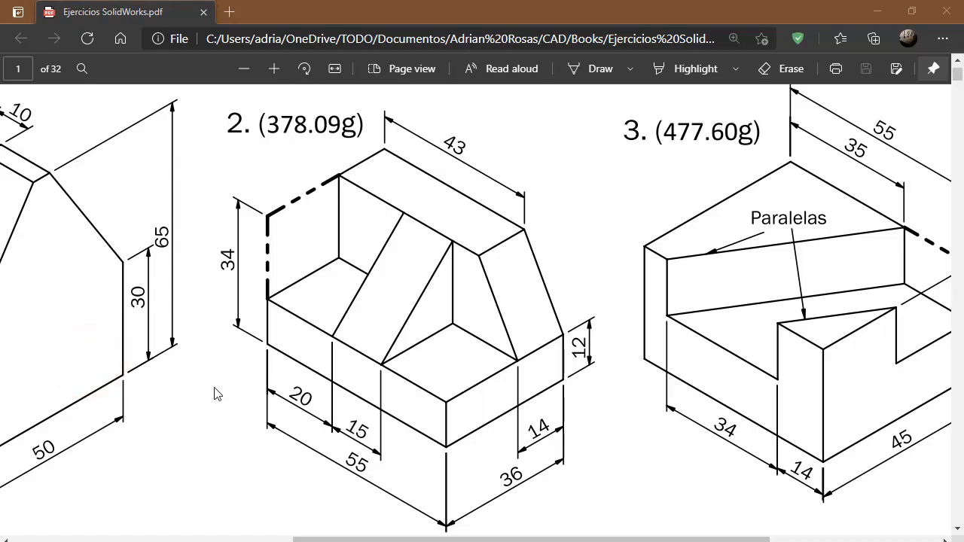
pyautogui.hotkey('alt', 'Tab')
pyautogui.click(83, 345)
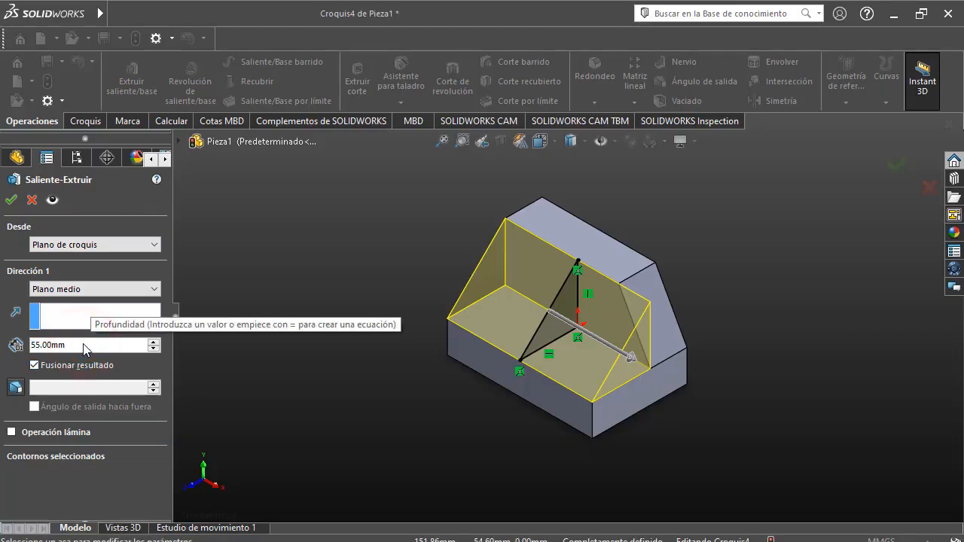
pyautogui.moveTo(84, 345); pyautogui.dragTo(3, 347)
pyautogui.write('15')
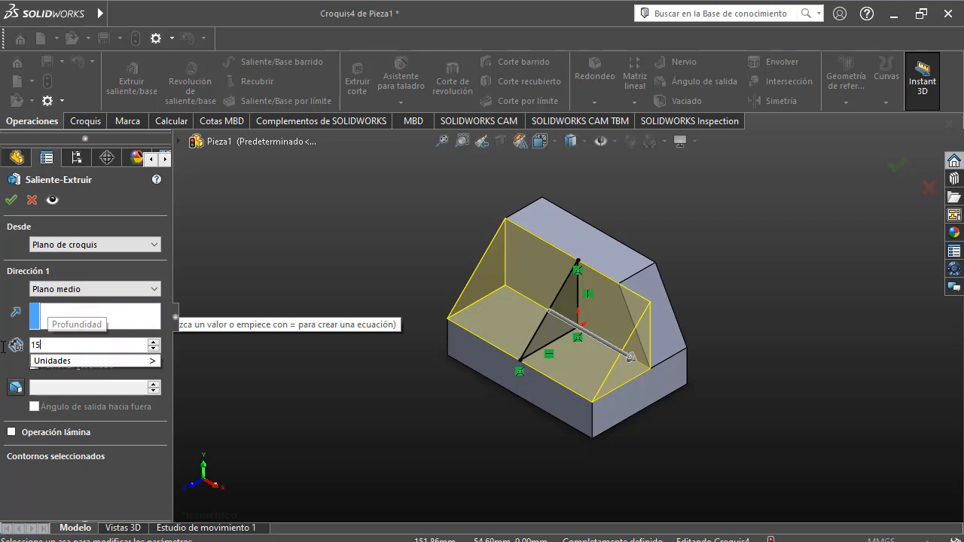
pyautogui.press('Return')
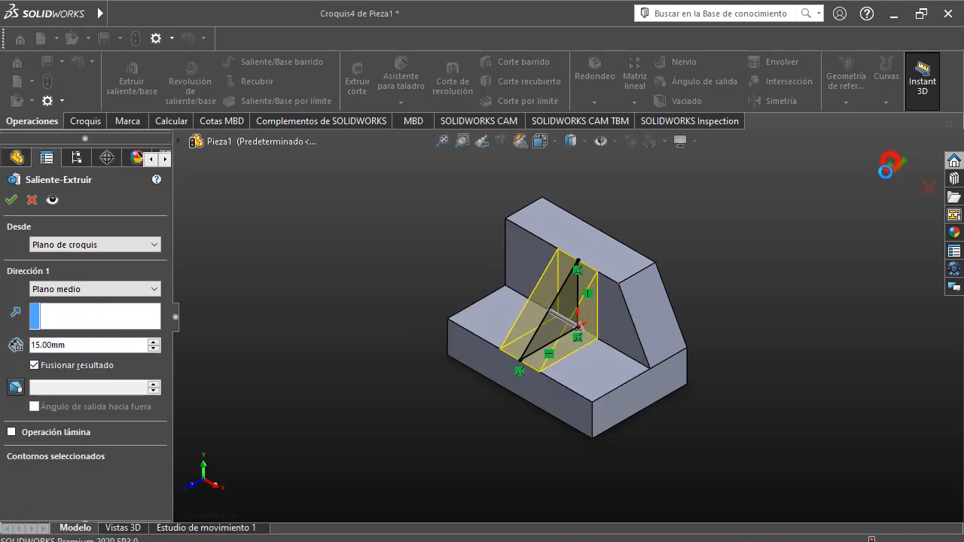
pyautogui.click(885, 162)
pyautogui.click(814, 303)
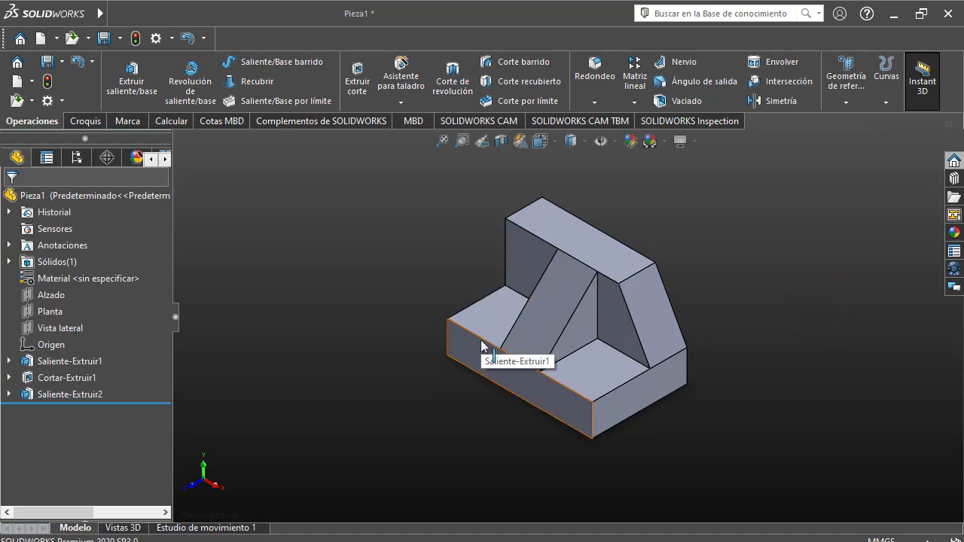
pyautogui.hotkey('alt', 'Tab')
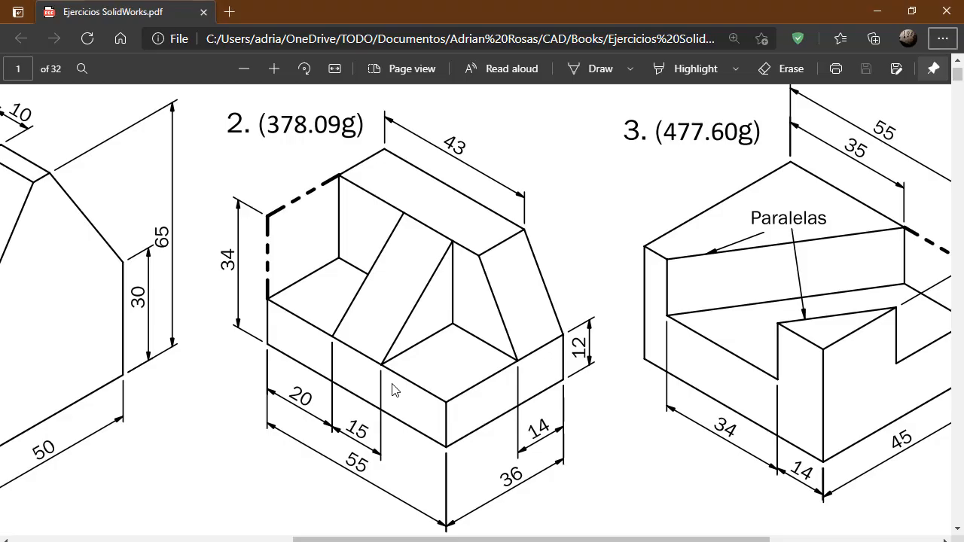
pyautogui.hotkey('alt', 'Tab')
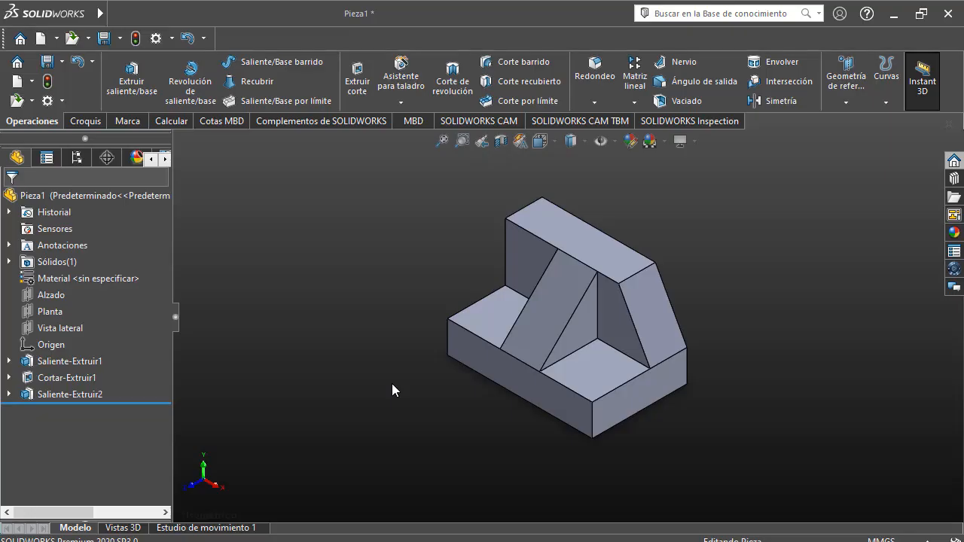
pyautogui.rightClick(98, 278)
pyautogui.click(130, 221)
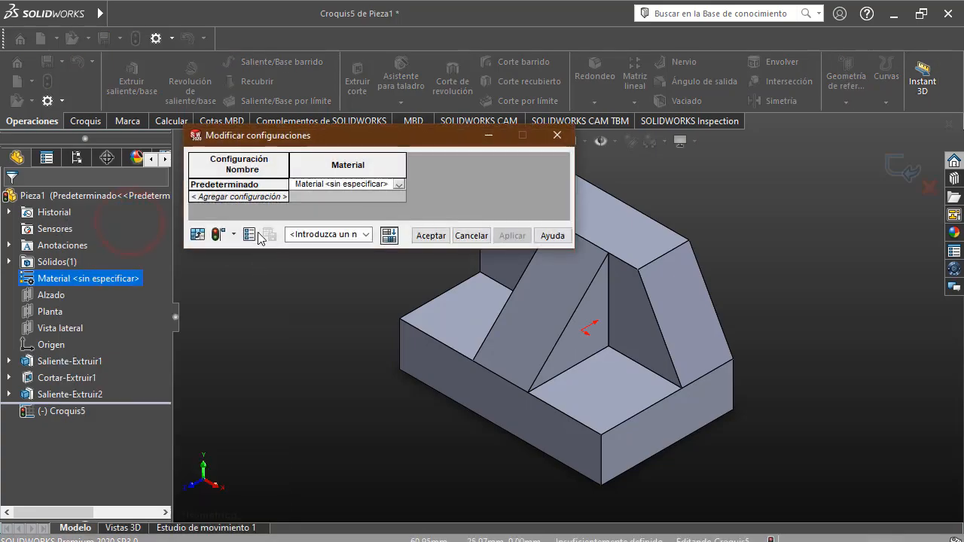
pyautogui.hotkey('alt', 'Tab')
pyautogui.hotkey('alt', 'Tab')
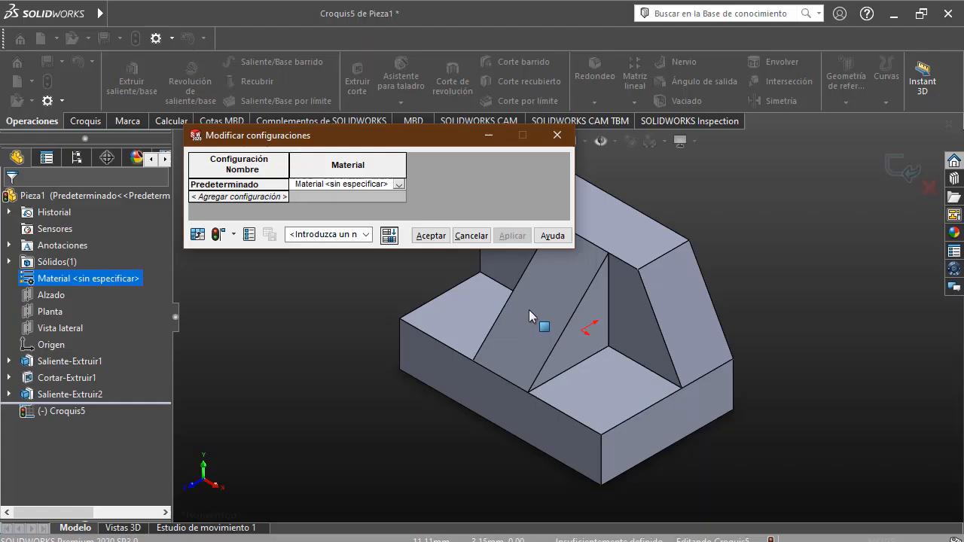
pyautogui.hotkey('alt', 'Tab')
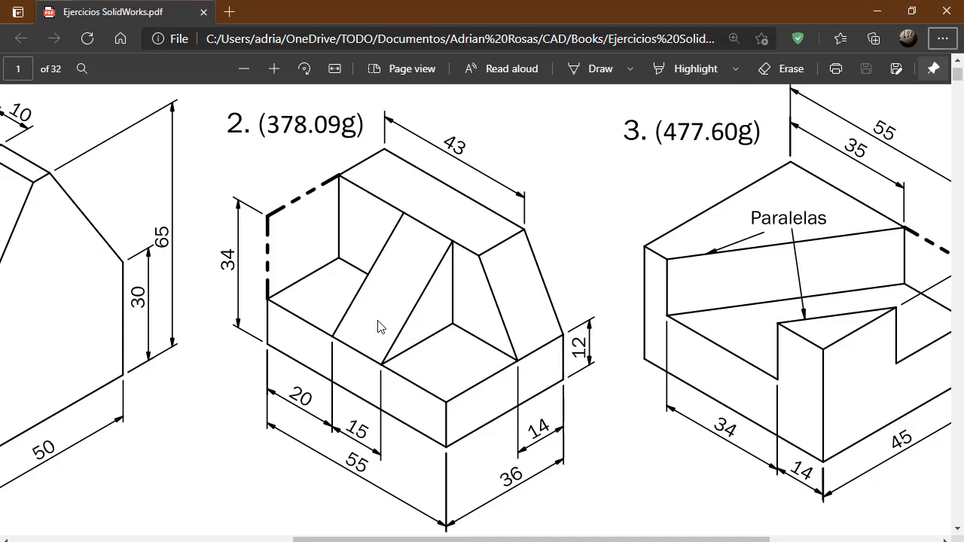
pyautogui.scroll(2, 379, 329)
pyautogui.scroll(-2, 379, 336)
pyautogui.hotkey('alt', 'Tab')
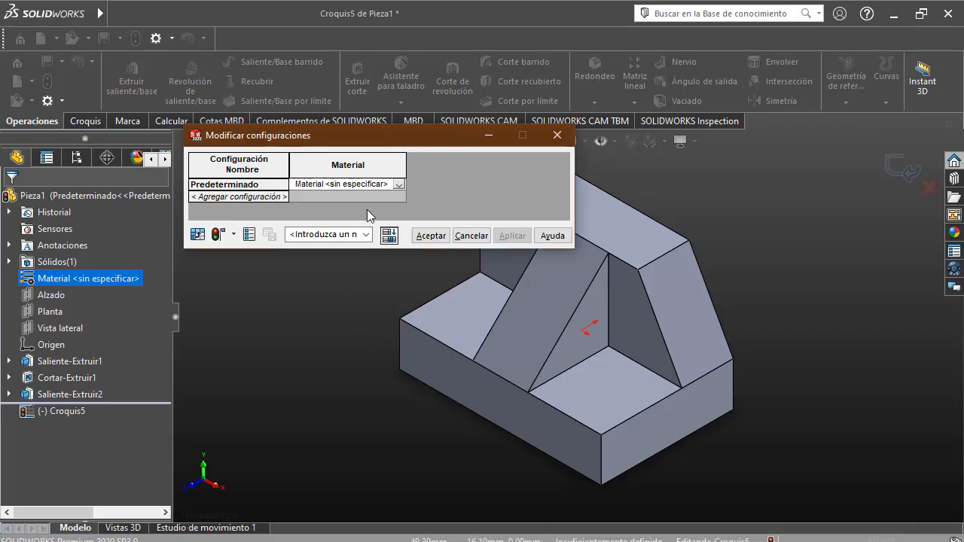
pyautogui.click(469, 236)
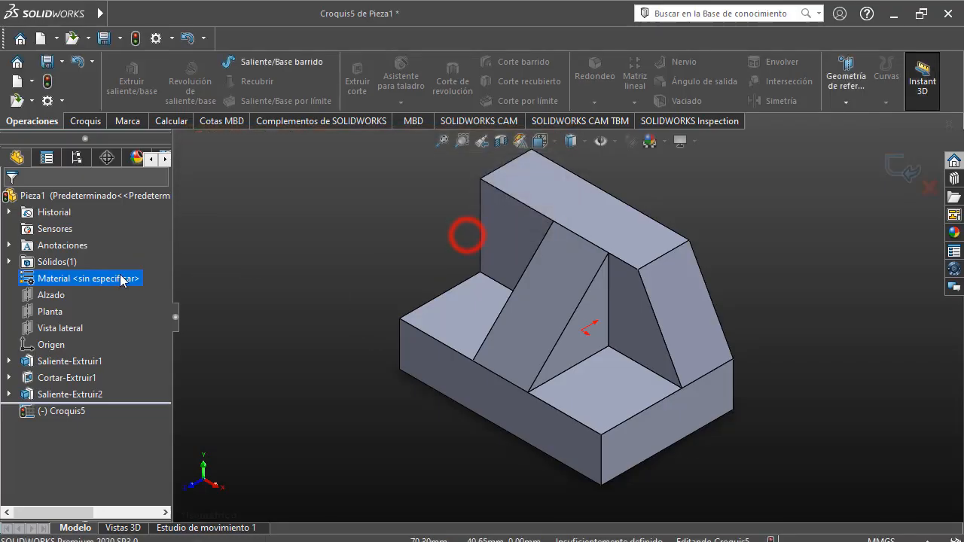
# Configure the part's material as copper (Cobre) for the Predeterminado configuration and apply it
pyautogui.rightClick(106, 282)
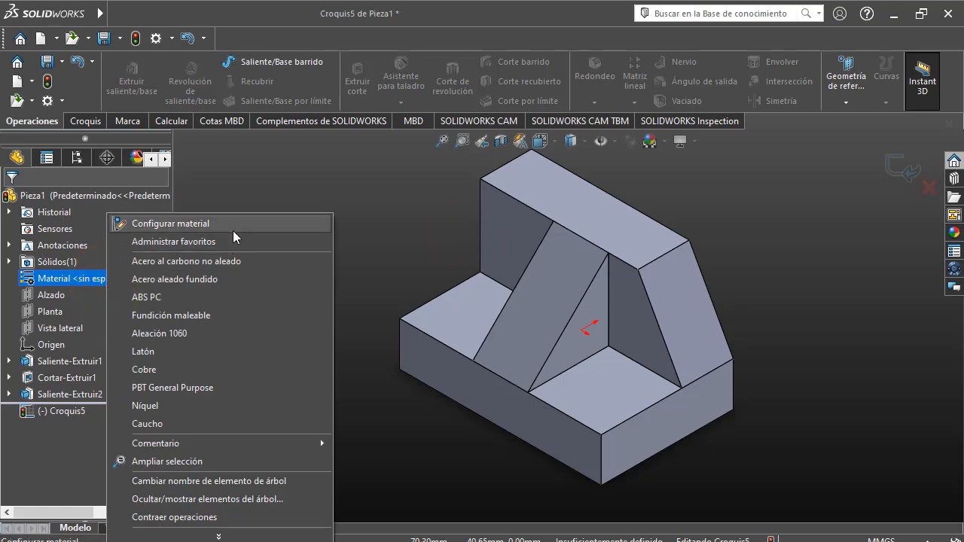
pyautogui.click(226, 224)
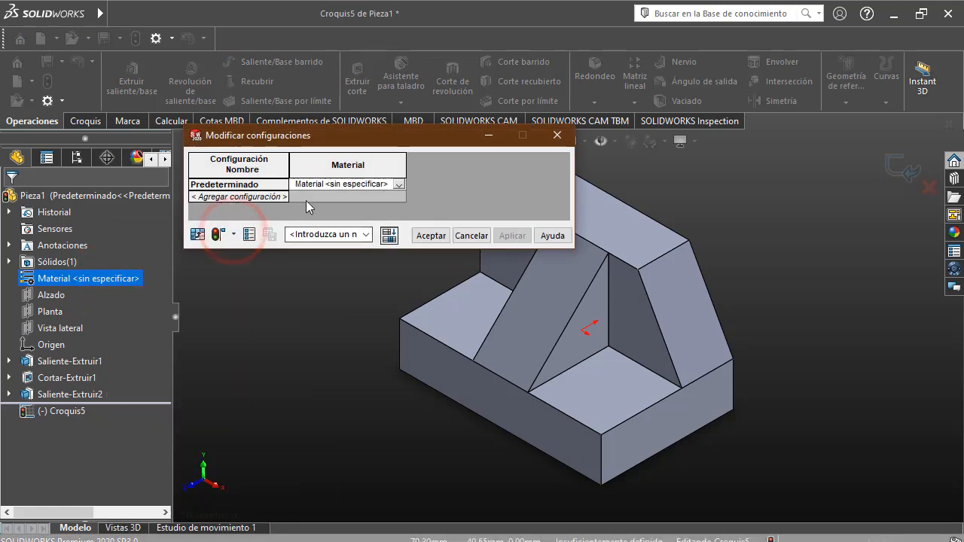
pyautogui.click(399, 184)
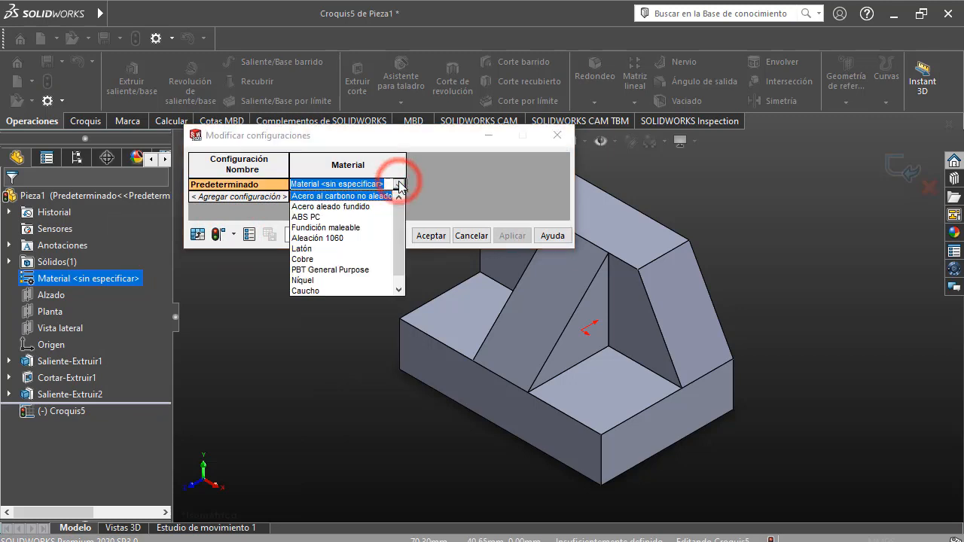
pyautogui.click(316, 261)
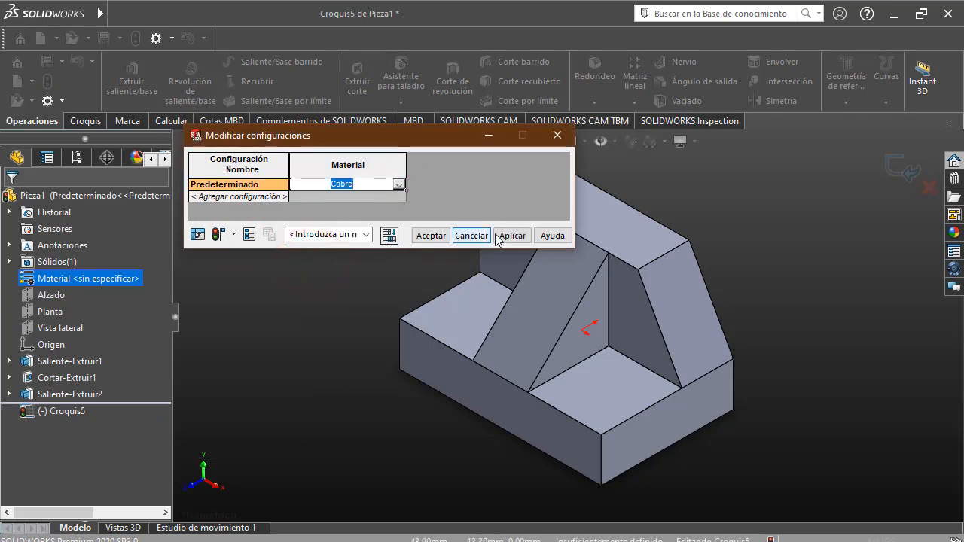
pyautogui.click(511, 236)
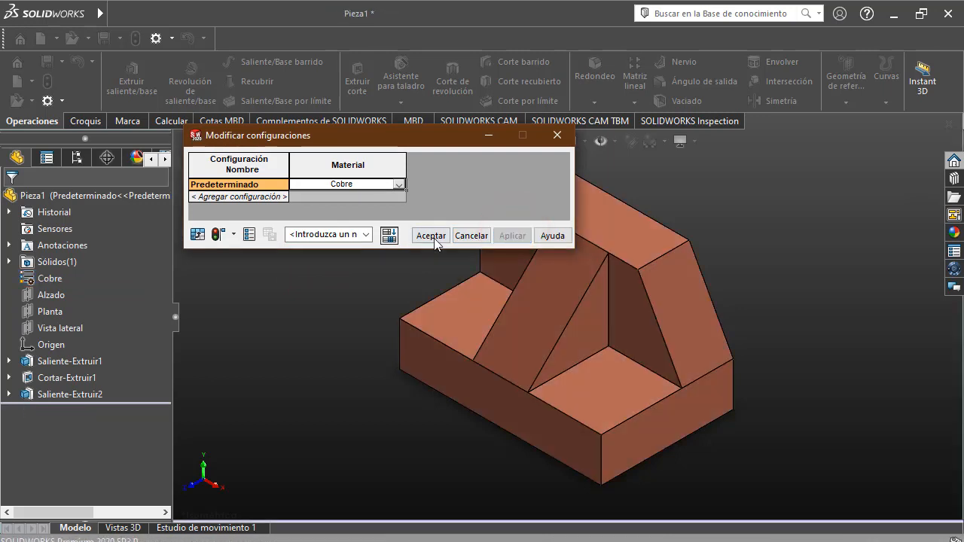
pyautogui.click(432, 236)
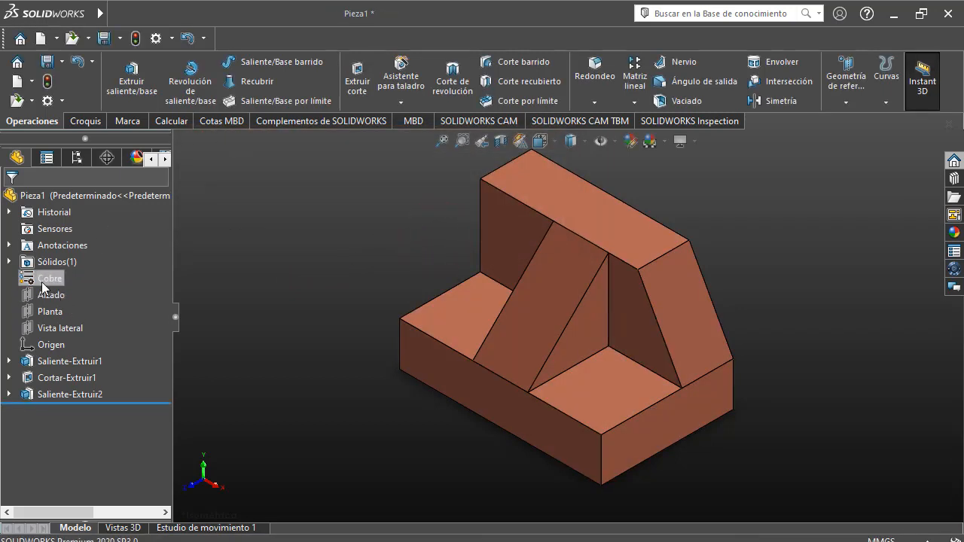
# Review the properties of the assigned copper material in the material library and close it without changes
pyautogui.rightClick(41, 280)
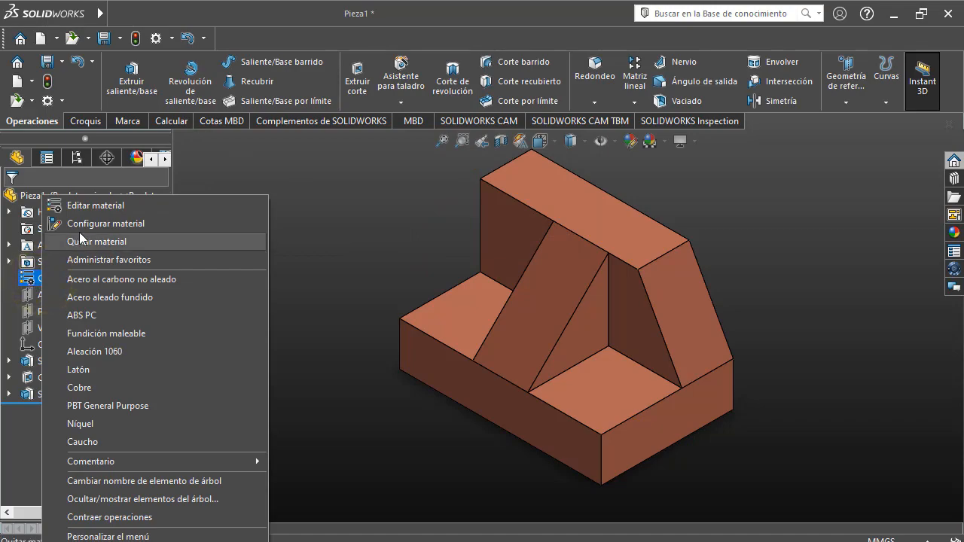
pyautogui.click(85, 213)
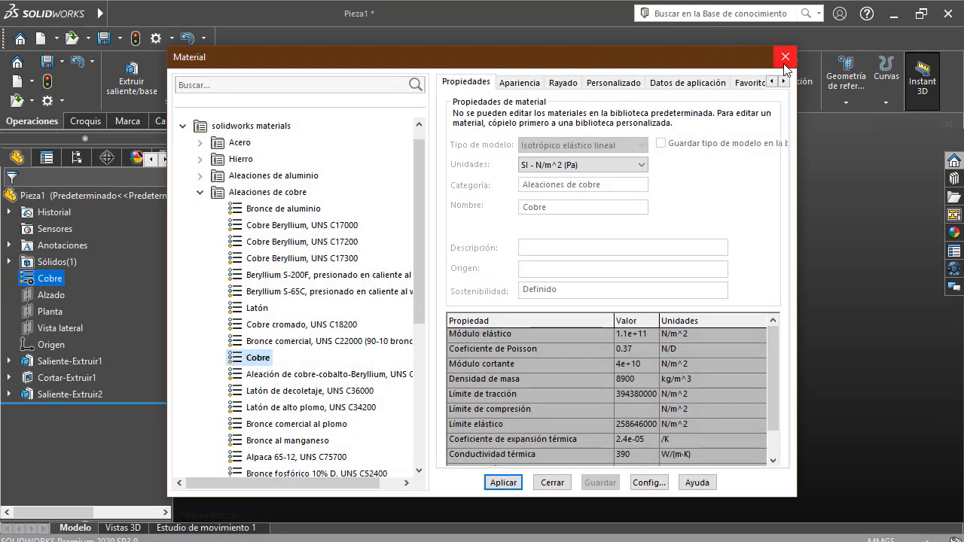
pyautogui.click(783, 61)
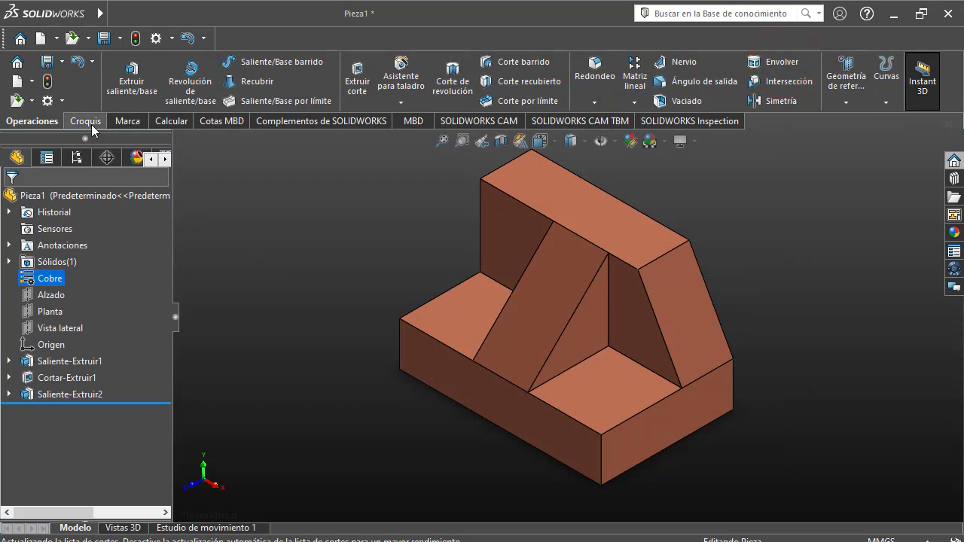
# Evaluate the part's mass properties and compare its mass with the mass given for exercise 2 in the PDF
pyautogui.click(180, 122)
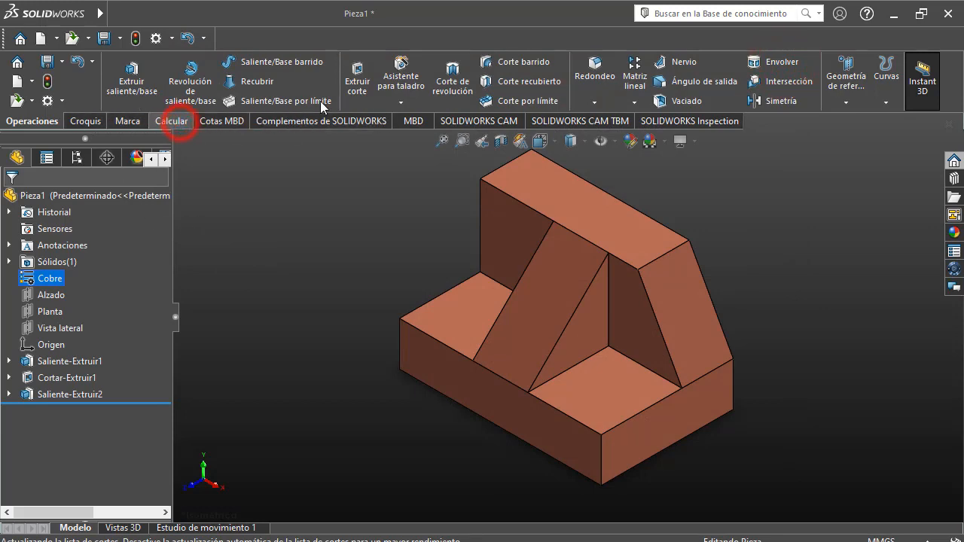
pyautogui.click(313, 90)
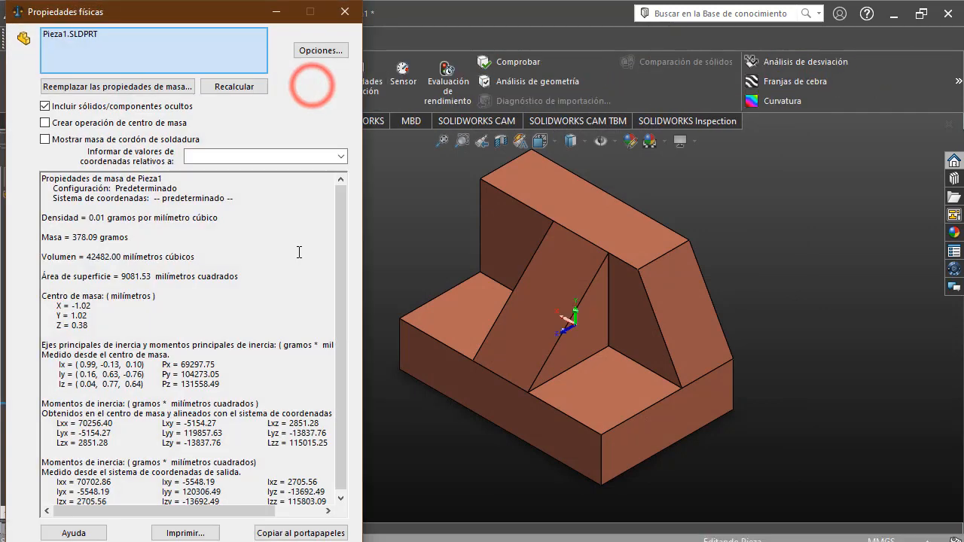
pyautogui.moveTo(130, 237); pyautogui.dragTo(73, 237)
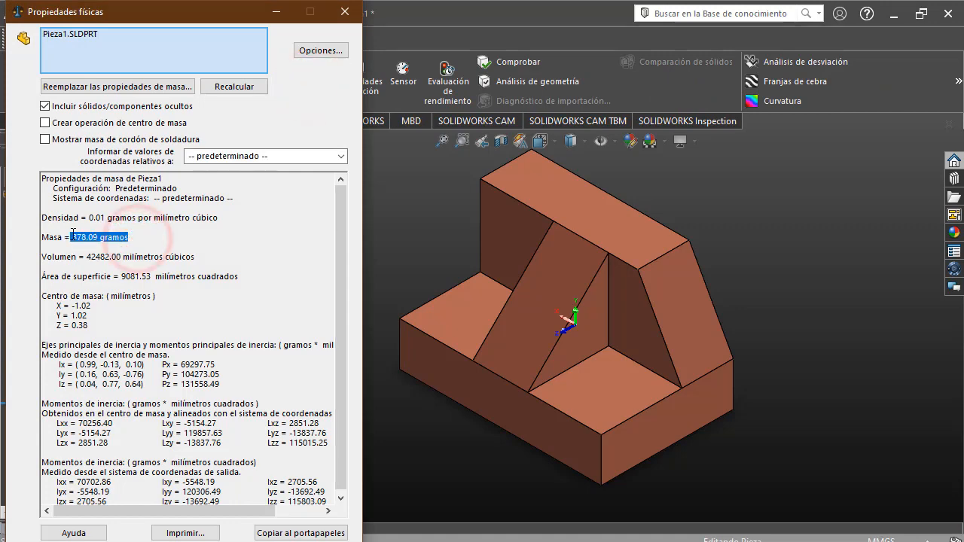
pyautogui.hotkey('alt', 'Tab')
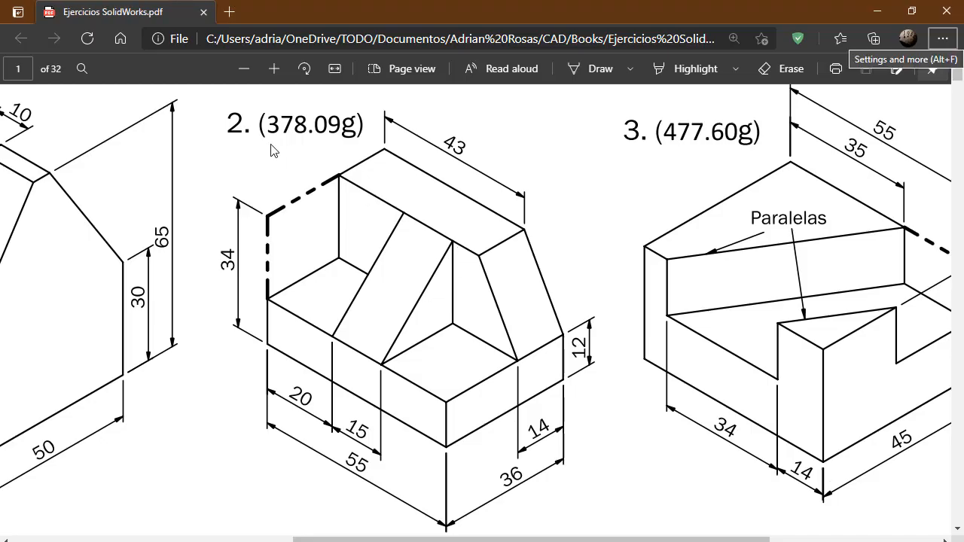
pyautogui.hotkey('alt', 'Tab')
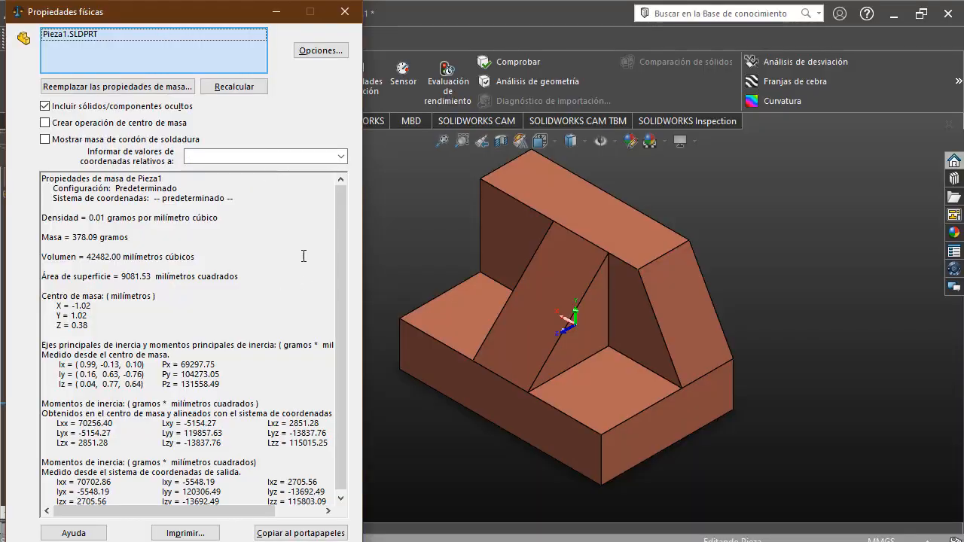